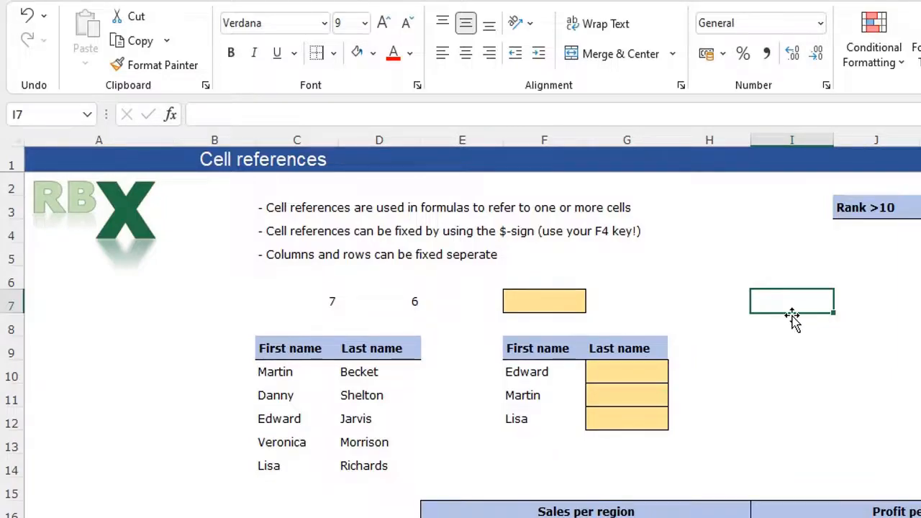
- Enter the formula =C7 in F7 so it refers to C7
left_click(530, 301)
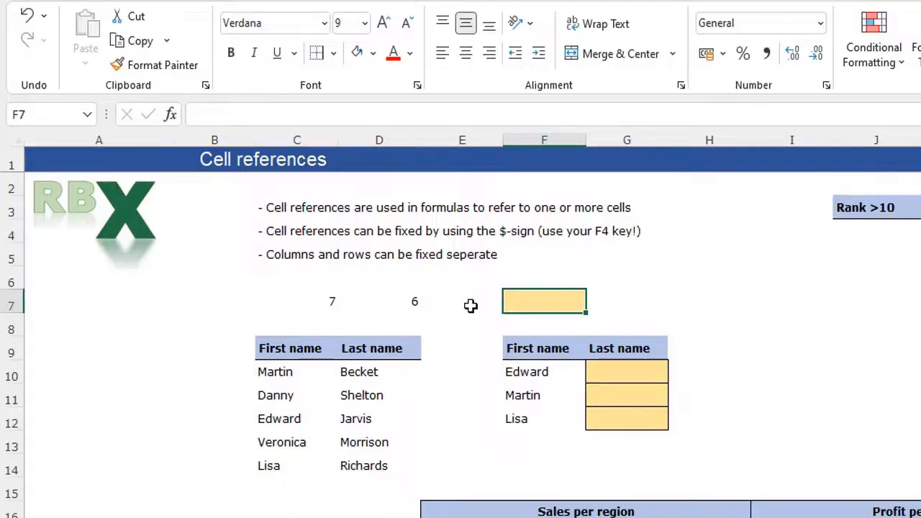
type("=")
key("Left")
key("Left")
key("Left")
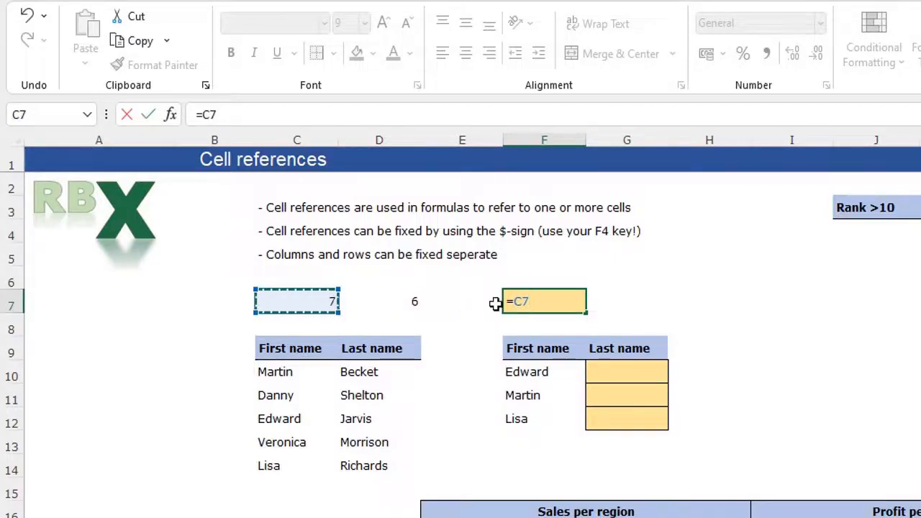
key("Return")
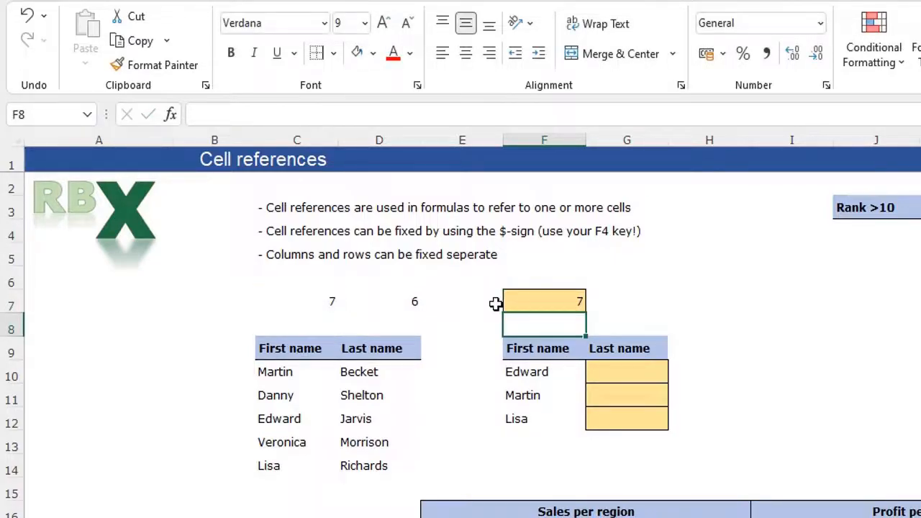
- Change C7 from 7 to 9 and confirm F7 now also shows 9
left_click(309, 300)
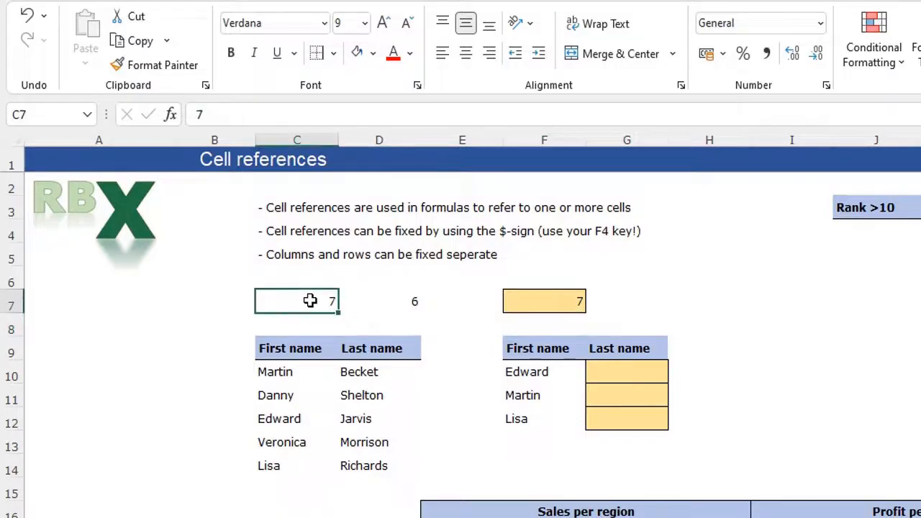
type("9")
key("Return")
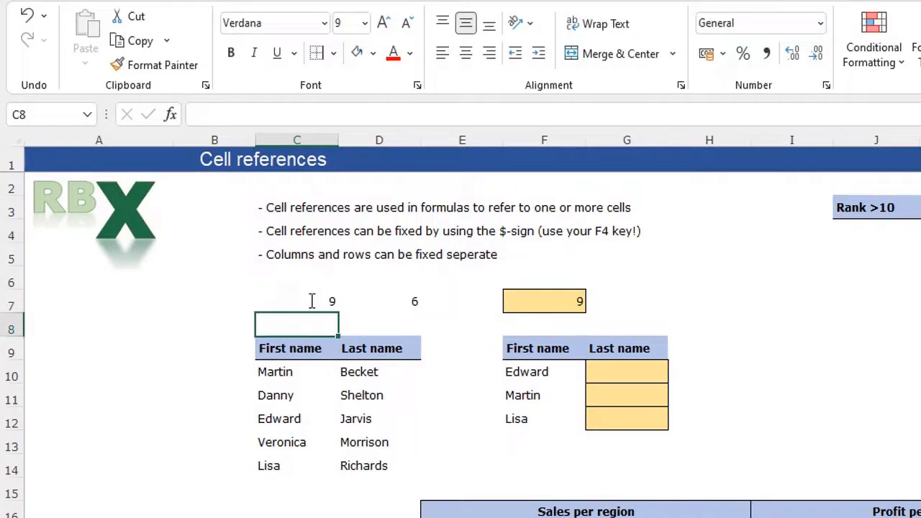
left_click(543, 302)
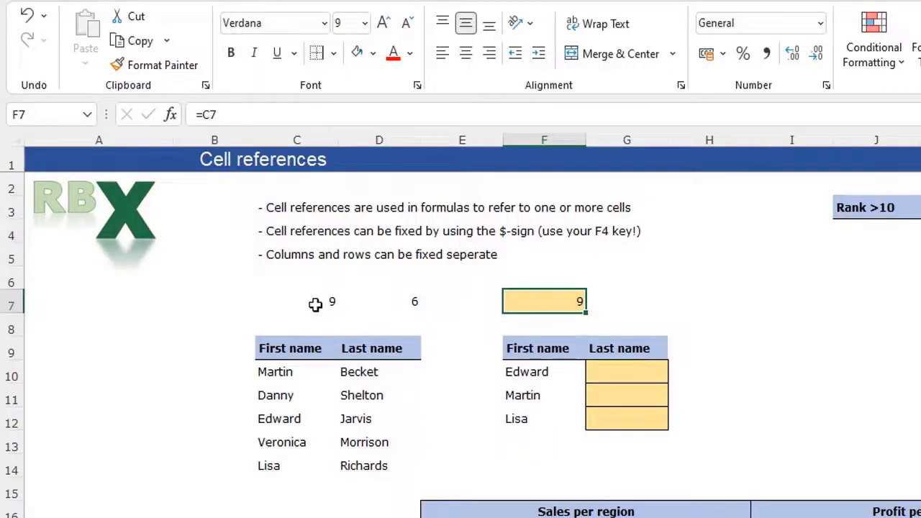
- Enter =9+6 in F7, then replace it with the cell-based sum =C7+D7
type("=")
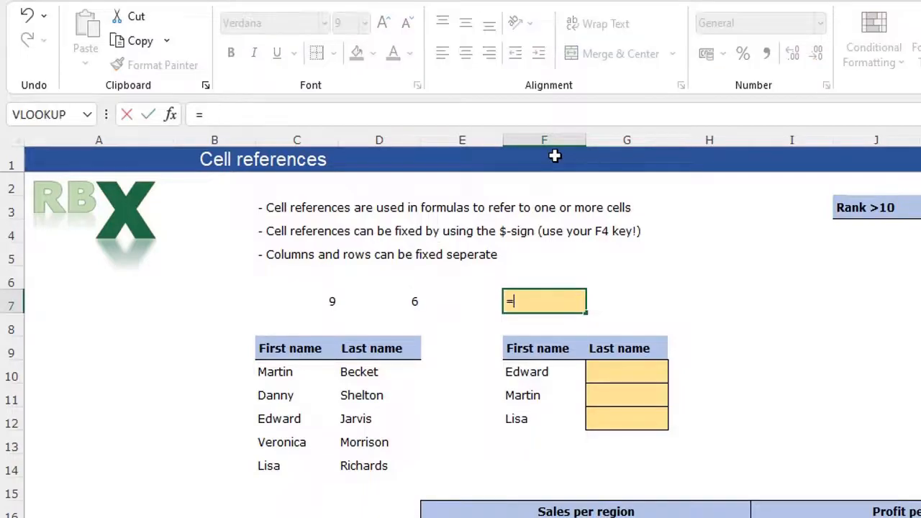
type("9+6")
key("Return")
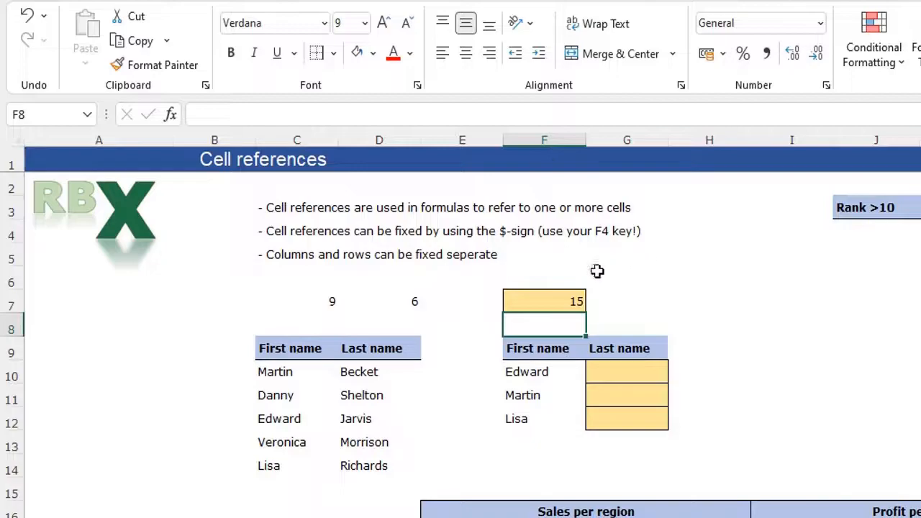
left_click(567, 302)
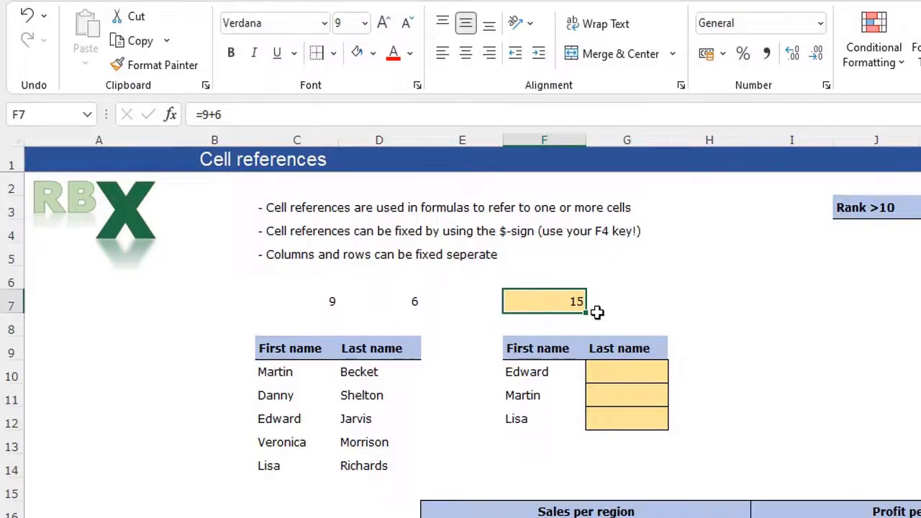
type("=")
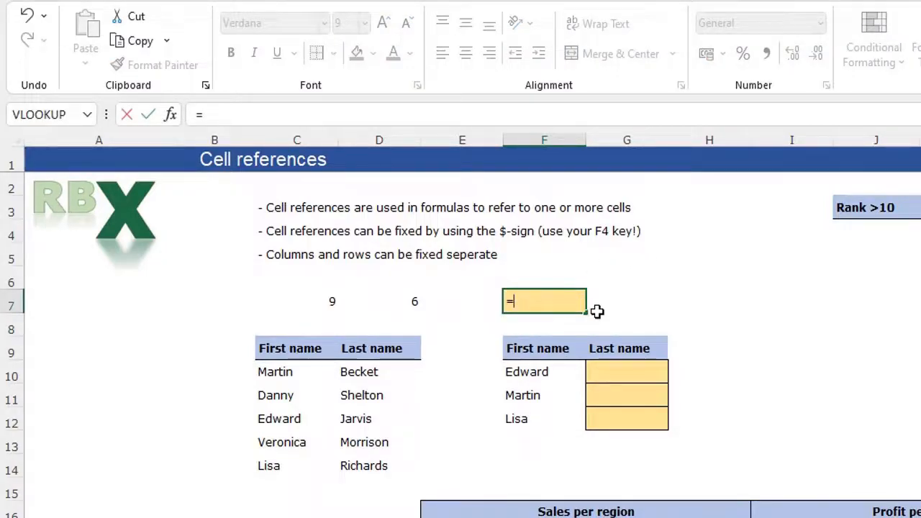
left_click(316, 299)
type("+")
left_click(376, 305)
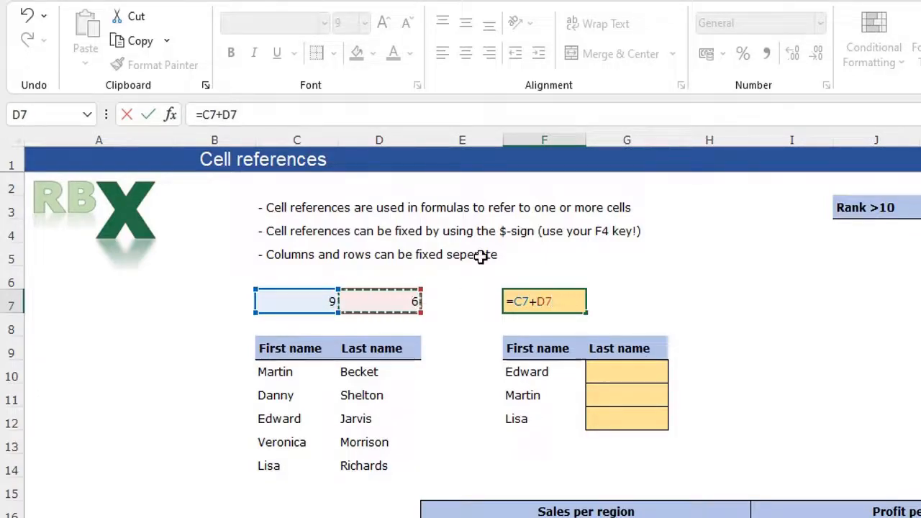
key("Return")
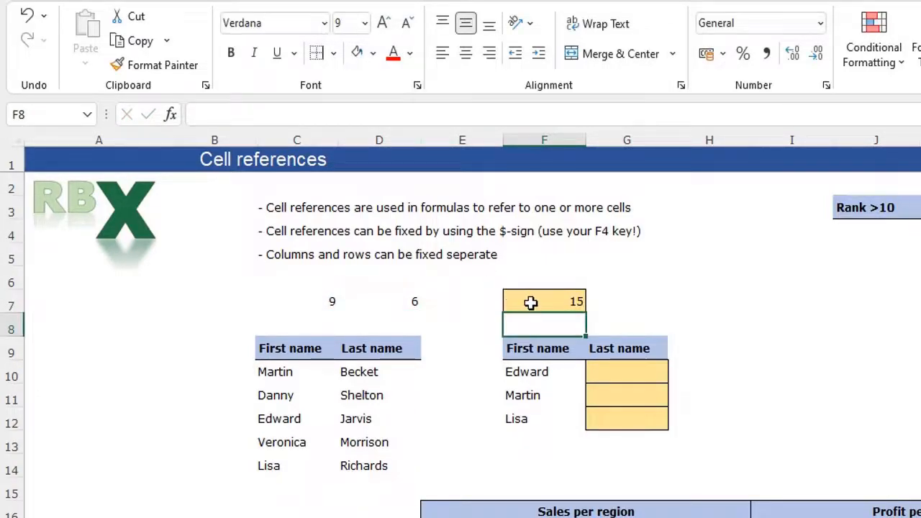
- Change D7 to 3 so F7's =C7+D7 recalculates to 12
left_click(411, 301)
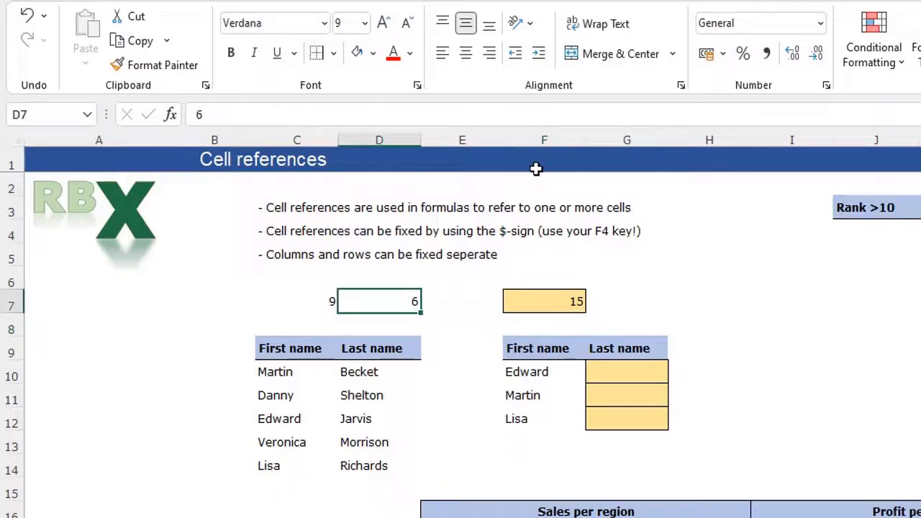
type("3")
key("Return")
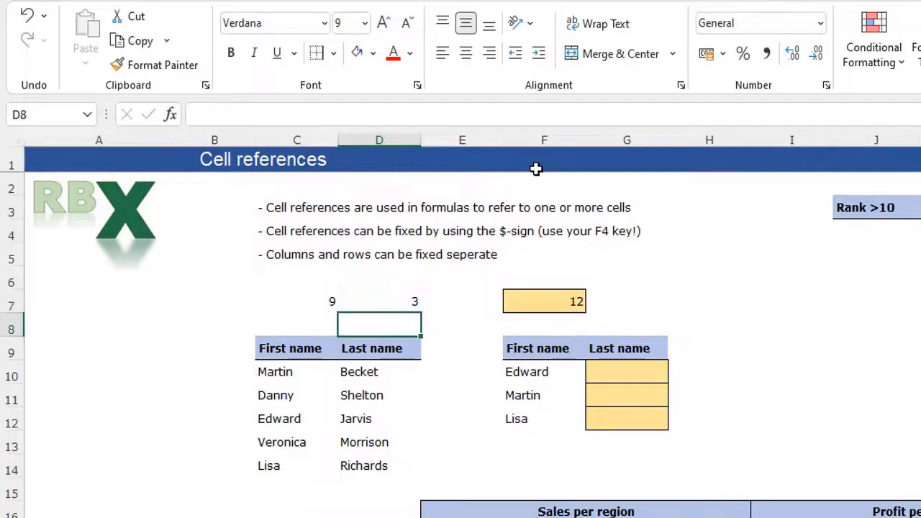
left_click(551, 301)
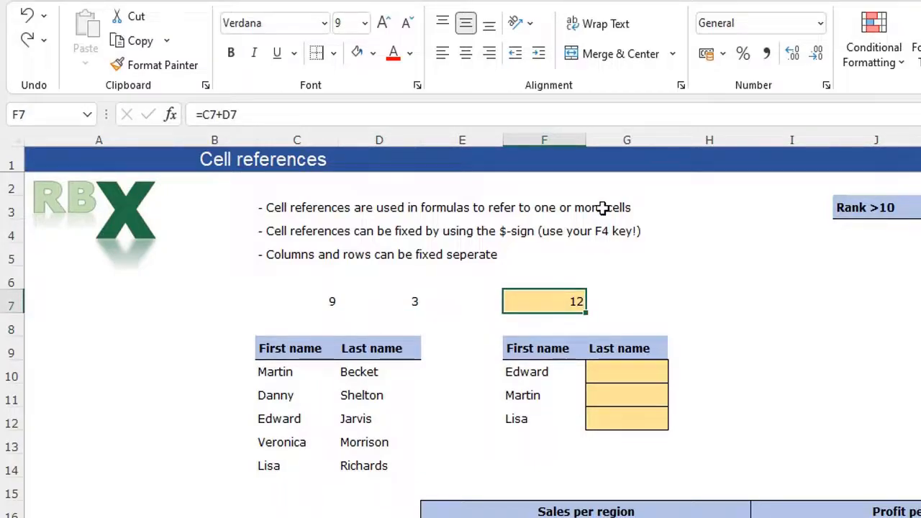
- Set F7 back to =C7 and copy it into G7, where it becomes =D7
type("=")
left_click(308, 300)
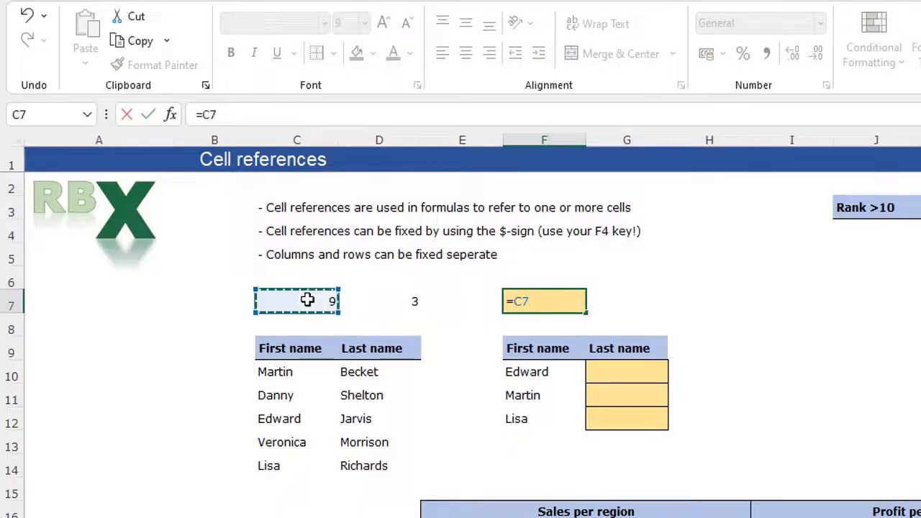
key("Return")
key("Up")
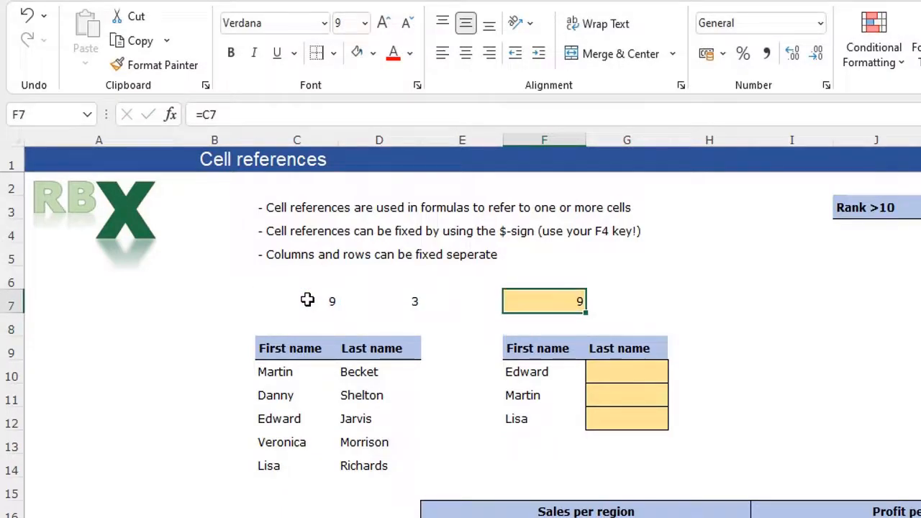
key("ctrl+c")
key("Right")
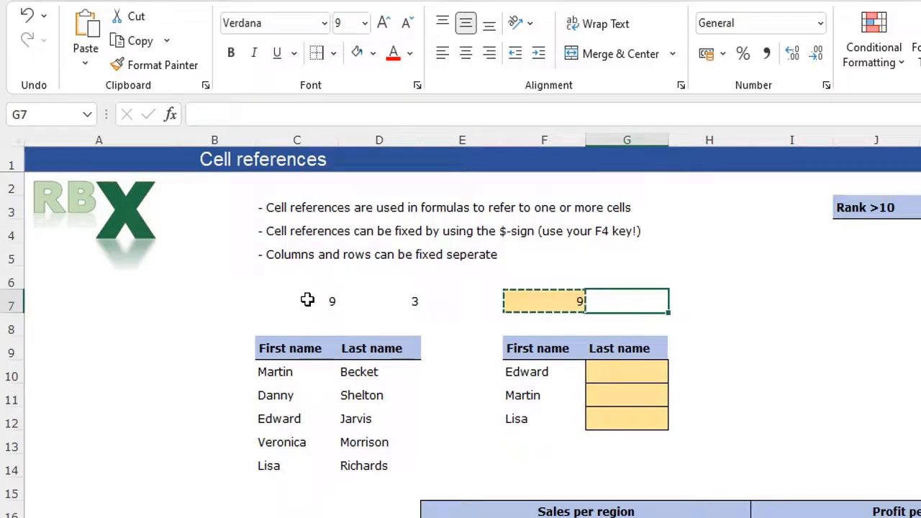
key("ctrl+v")
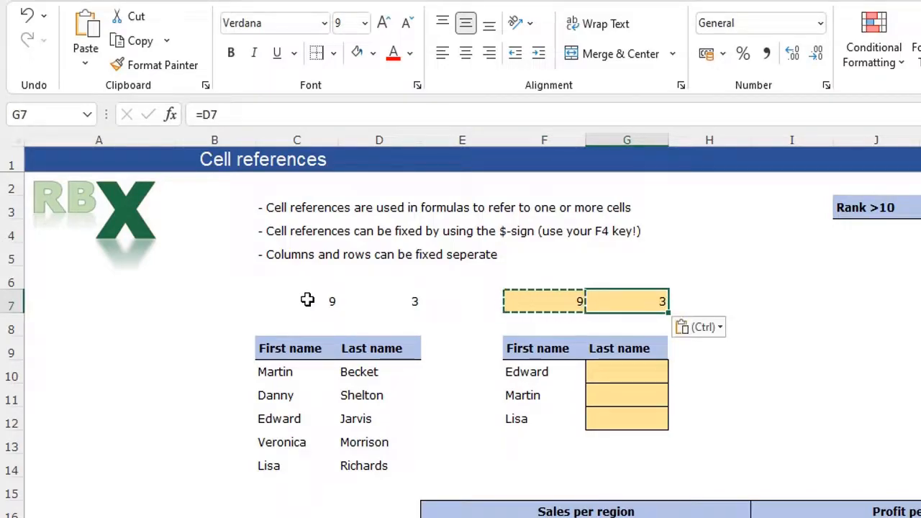
key("Escape")
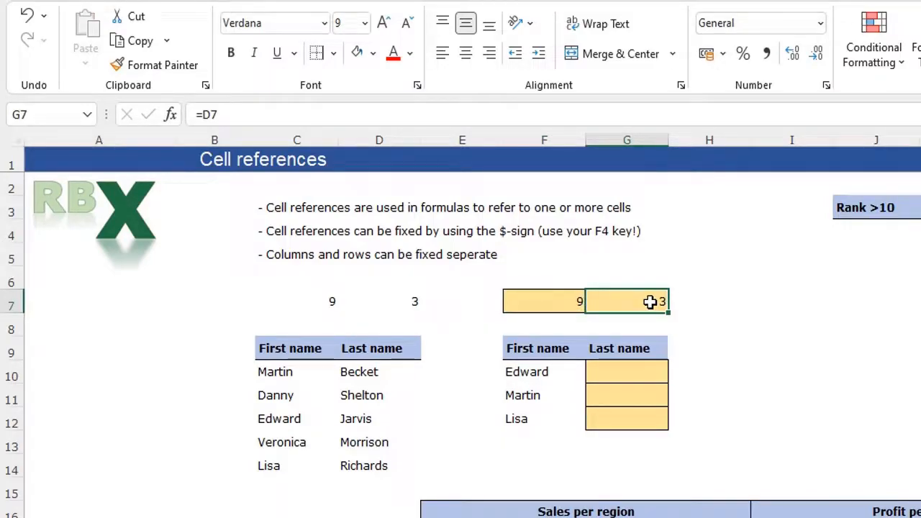
- Compare F7's =C7 with G7's shifted =D7, then copy F7 again
left_click(558, 300)
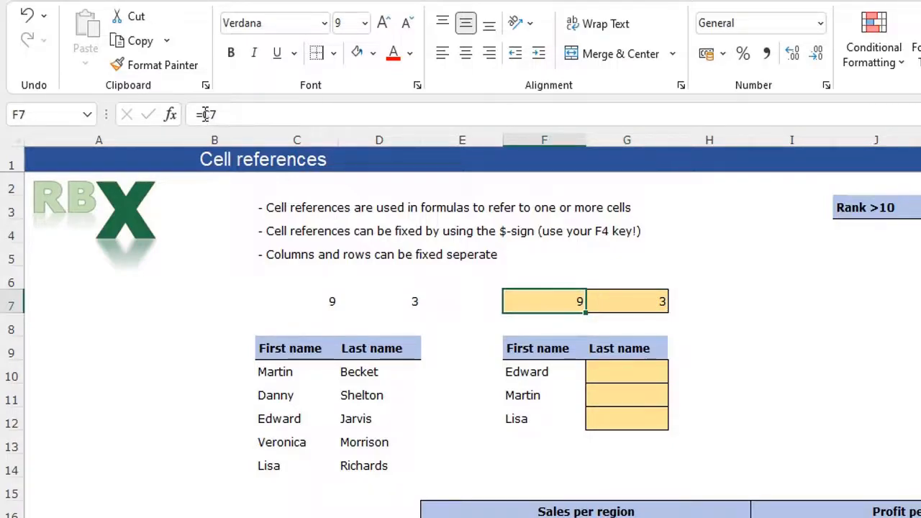
left_click(317, 300)
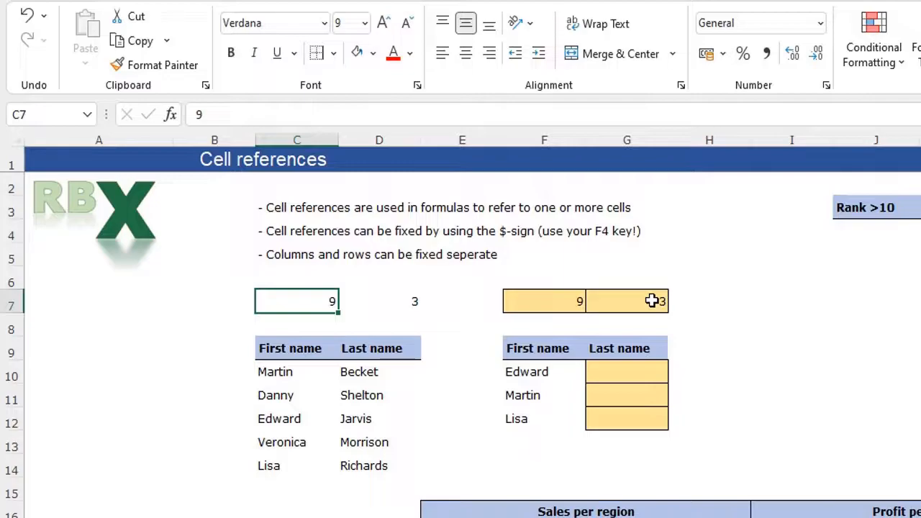
left_click(375, 303)
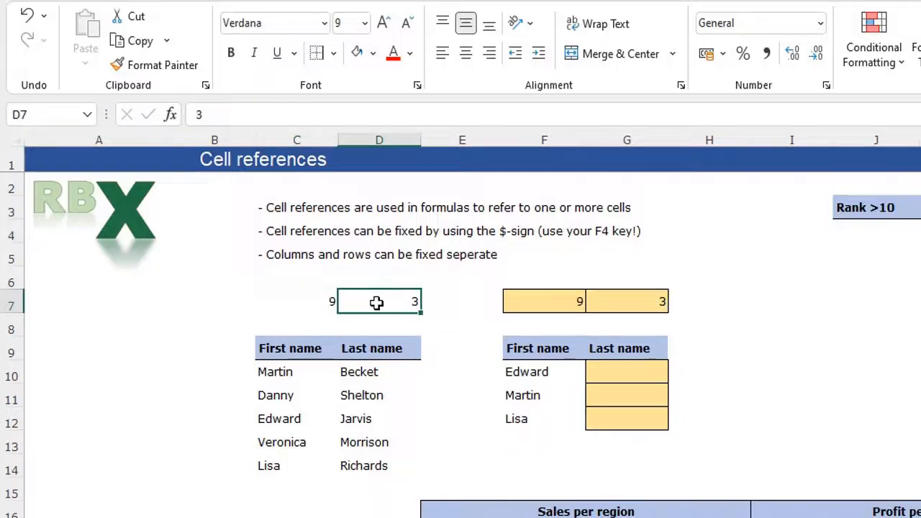
left_click(626, 293)
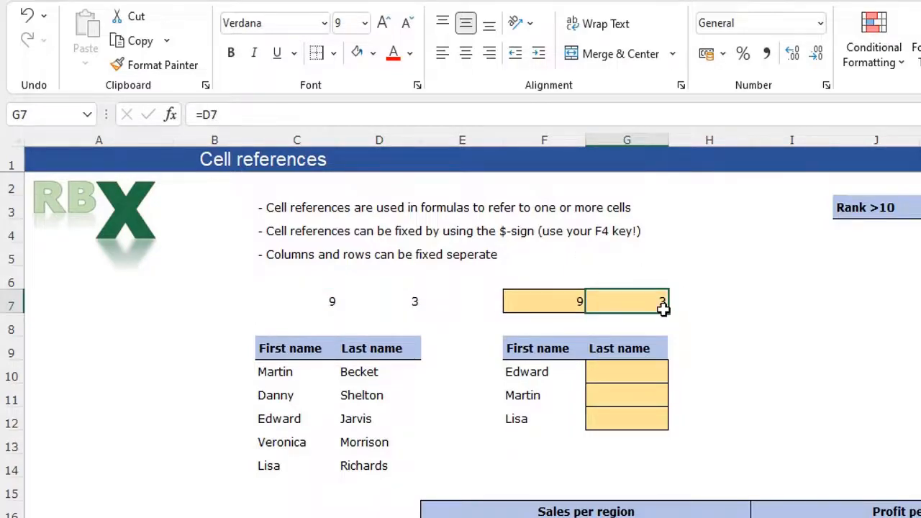
left_click(547, 300)
key("ctrl+c")
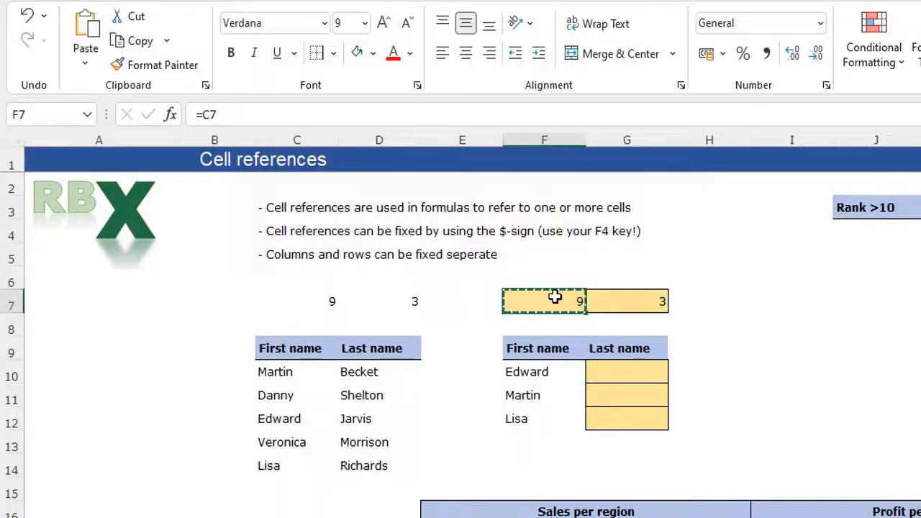
- Paste F7's relative formula into B7, producing a #REF! error, and cancel the copy
key("Left")
key("Left")
key("Left")
key("Left")
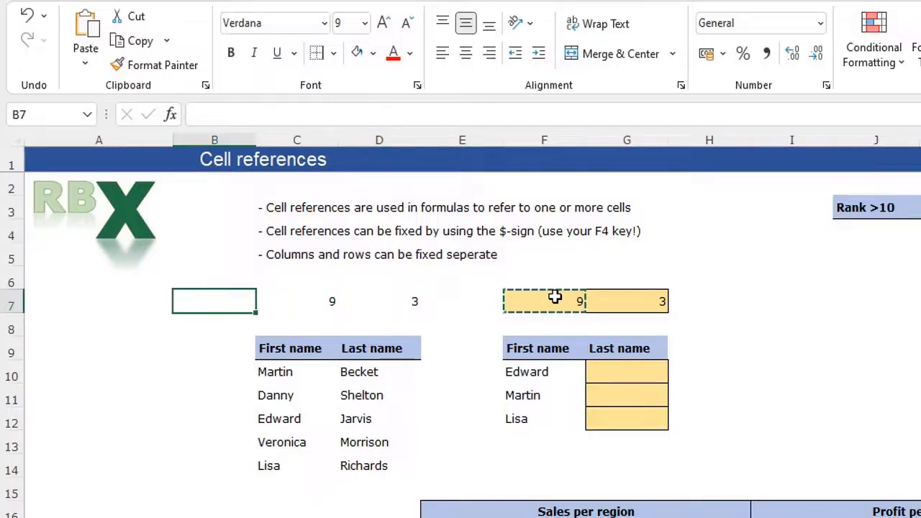
key("ctrl+v")
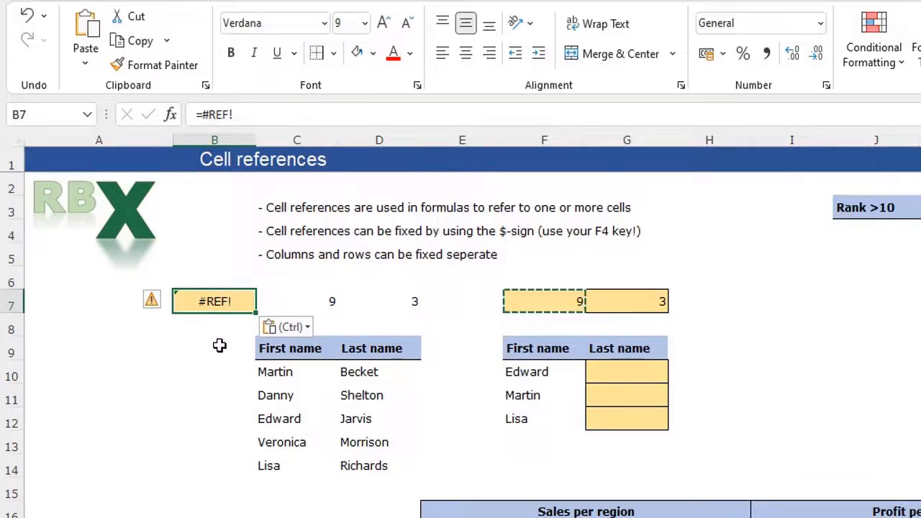
key("Escape")
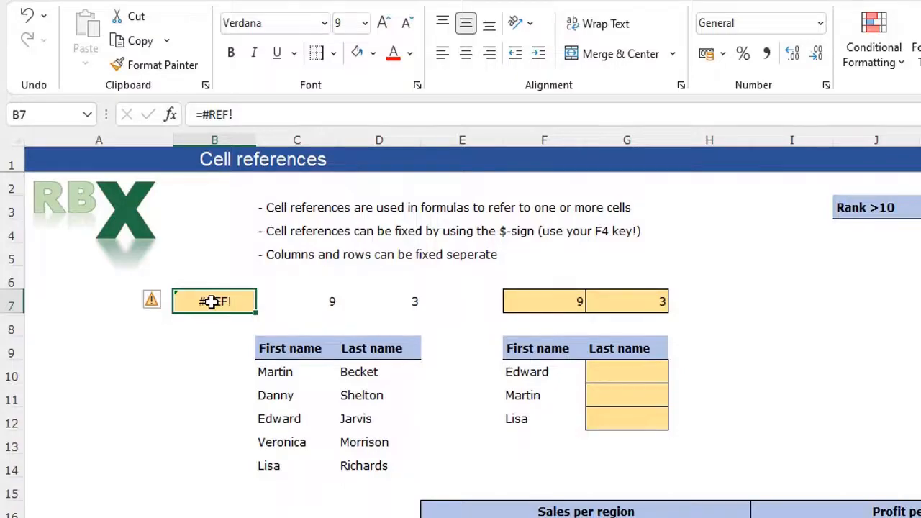
- Compare C7's value 9, B7's =#REF! and F7's =C7 formula
left_click(314, 301)
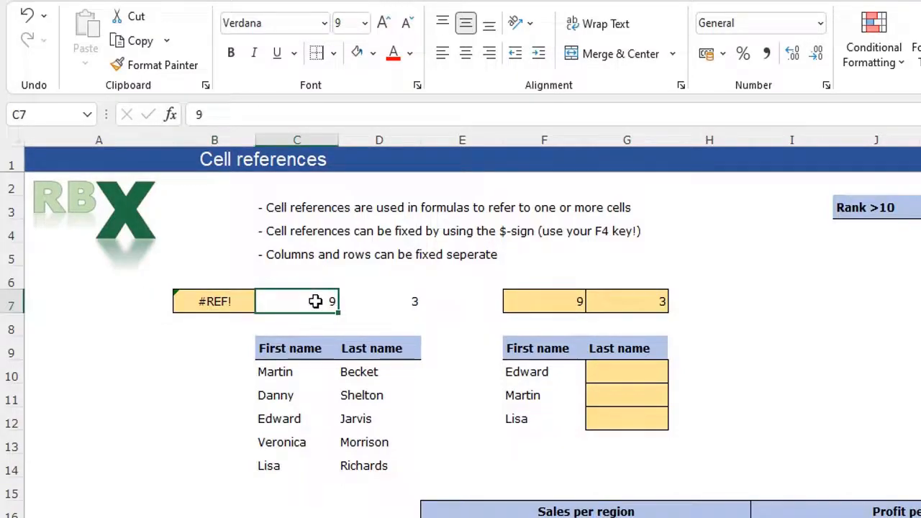
key("Left")
key("Left")
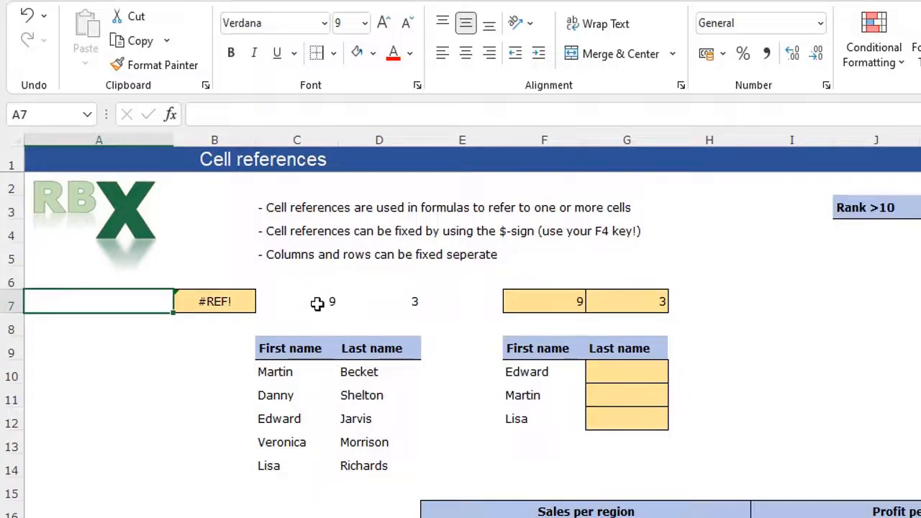
left_click(216, 302)
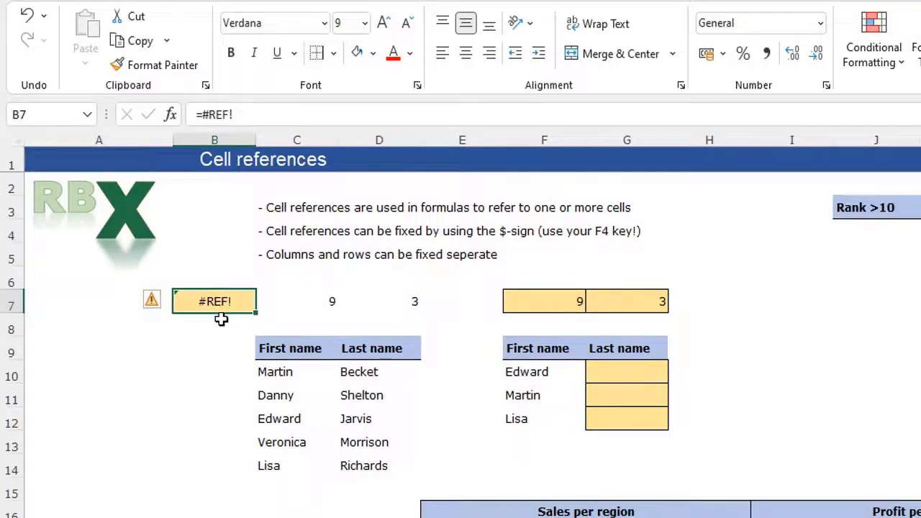
left_click(554, 300)
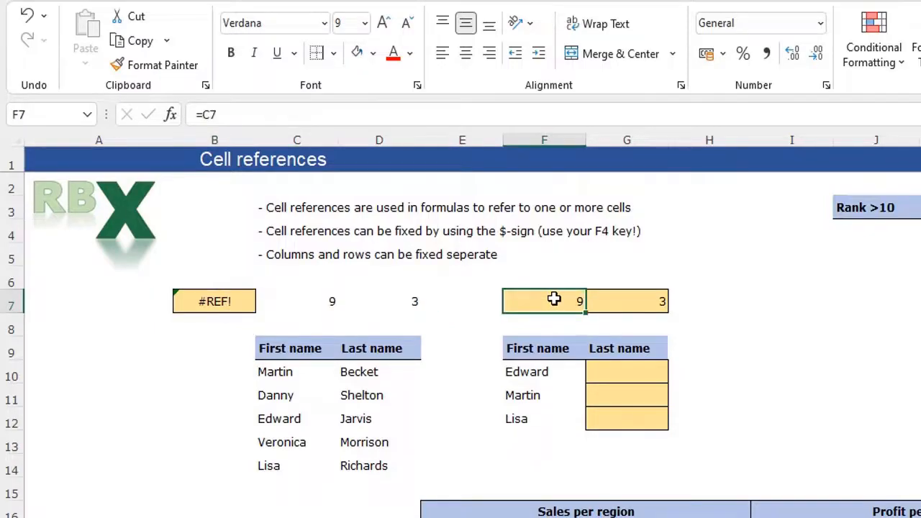
- Make F7's reference absolute as =$C$7
left_click(208, 115)
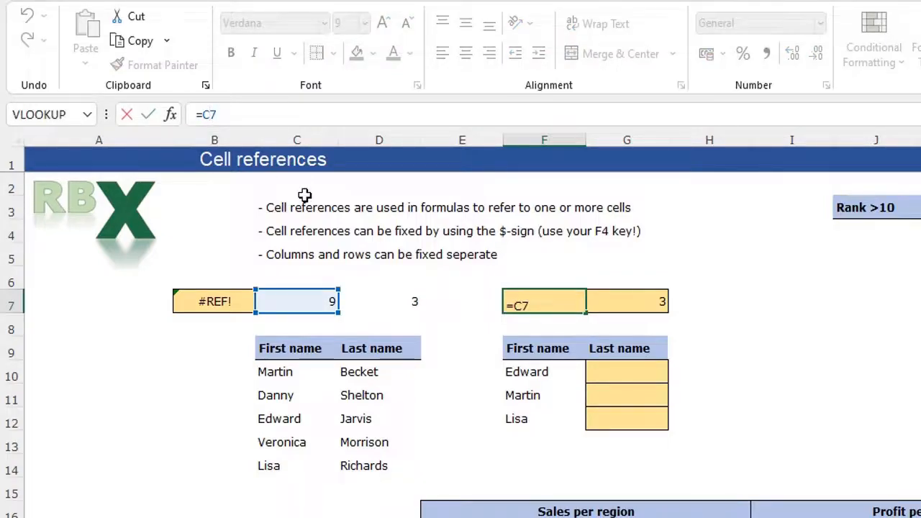
key("F4")
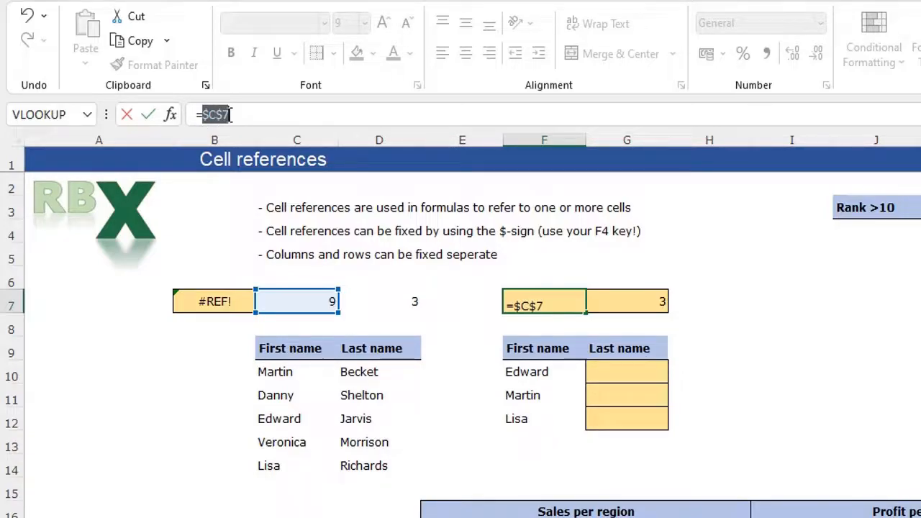
key("Return")
- Copy F7's =$C$7 into B7 so it shows 9 instead of #REF!
left_click(536, 303)
key("ctrl+c")
key("Left")
key("Left")
key("Left")
key("Left")
key("ctrl+v")
key("Escape")
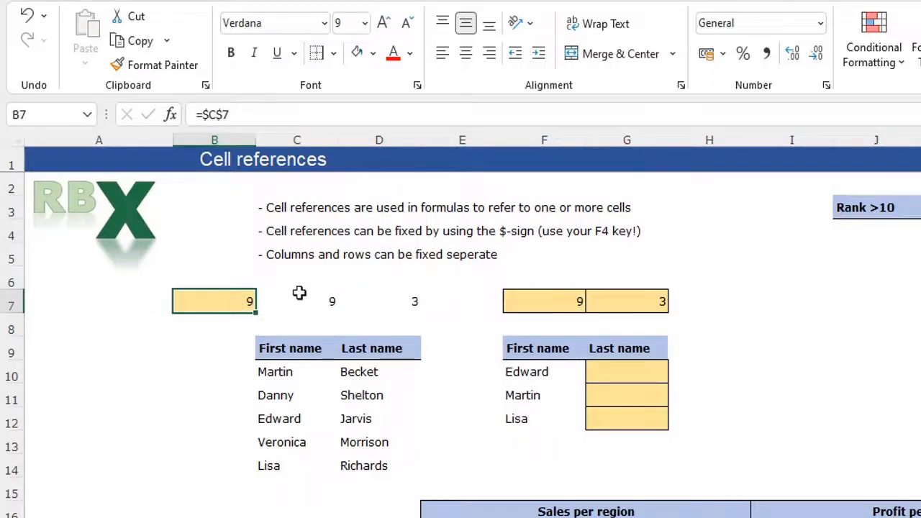
left_click(630, 370)
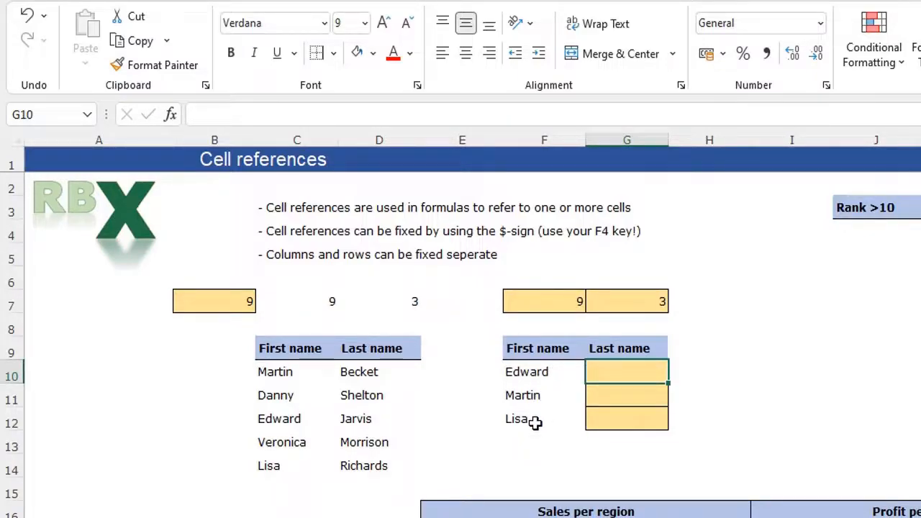
- Enter =VLOOKUP(F10;C10:D14;2;FALSE) in G10 to find Edward's last name
type("=")
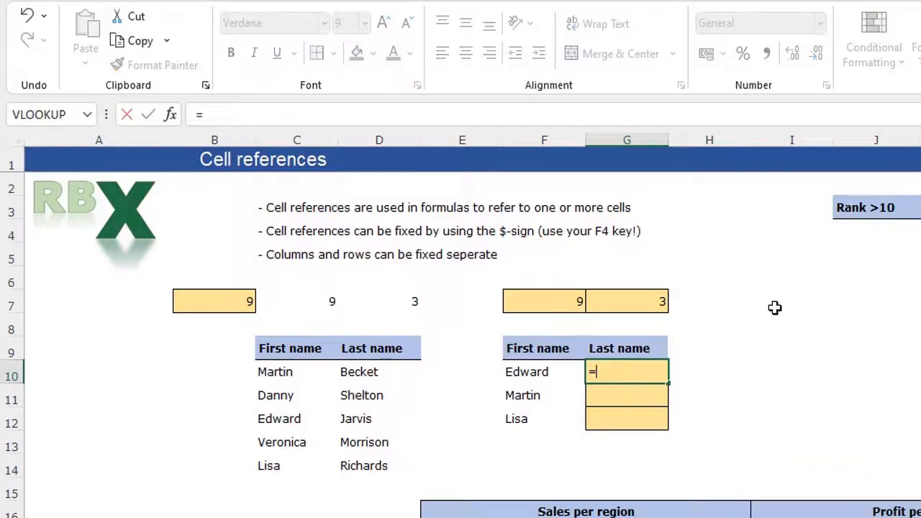
type("VLOOKUP(")
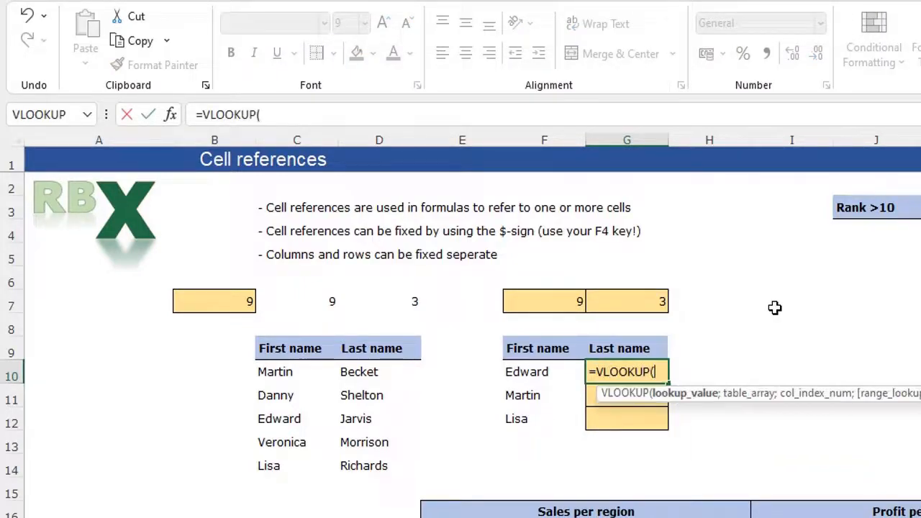
key("Left")
type(";")
key("Left")
key("Left")
key("Left")
key("Left")
key("shift+Right")
key("shift+Down")
key("shift+Down")
key("shift+Down")
key("shift+Down")
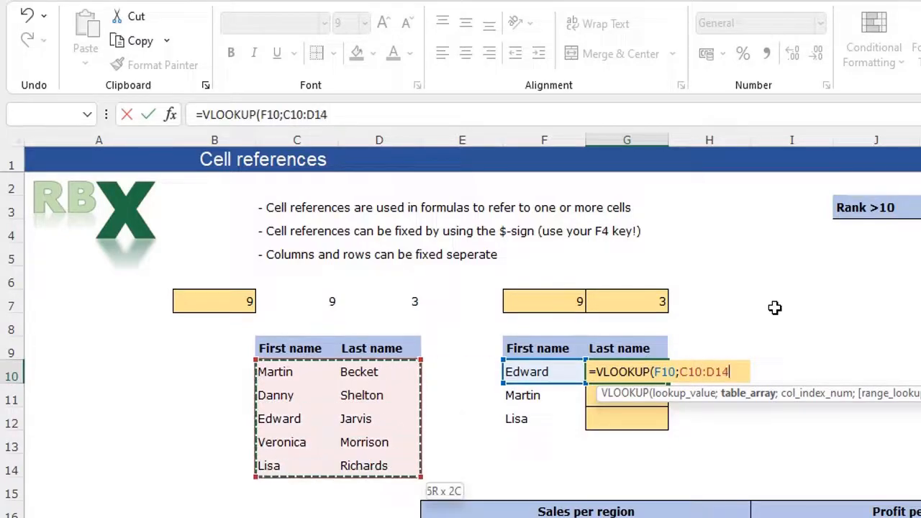
type(";")
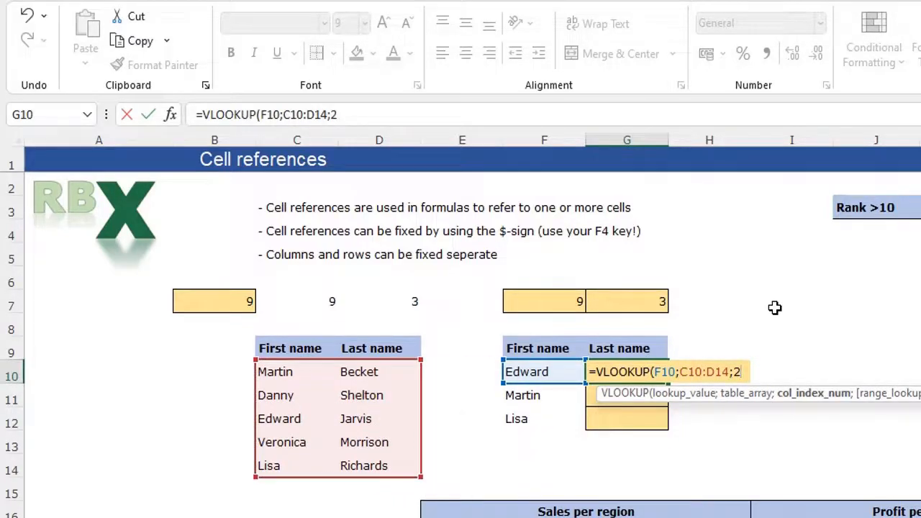
type("2;F")
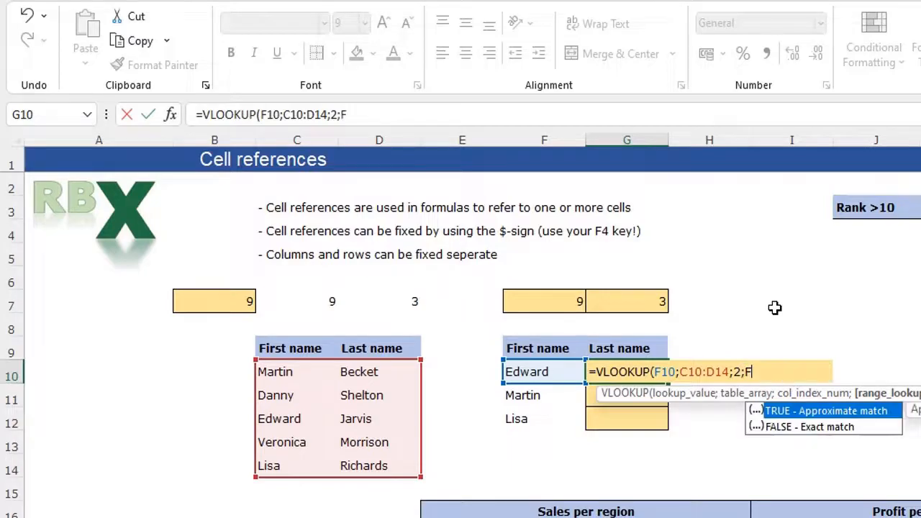
type("ALSE)")
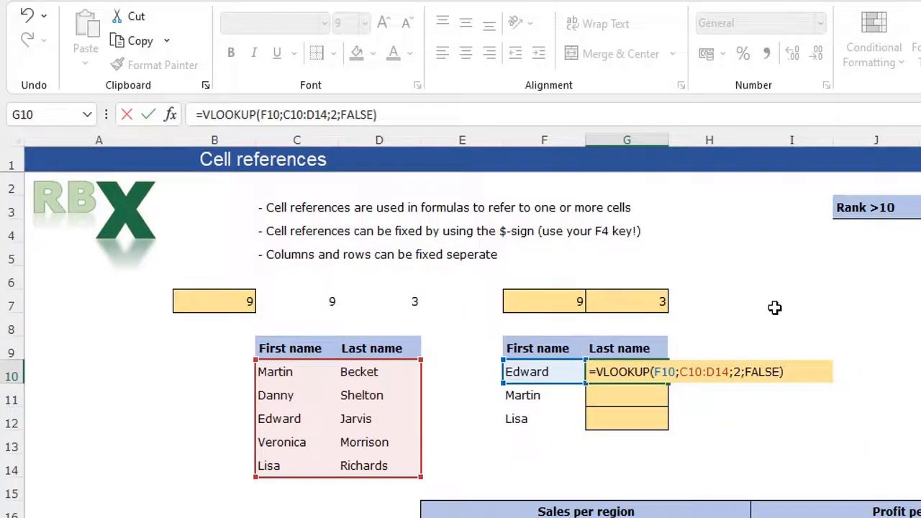
key("Return")
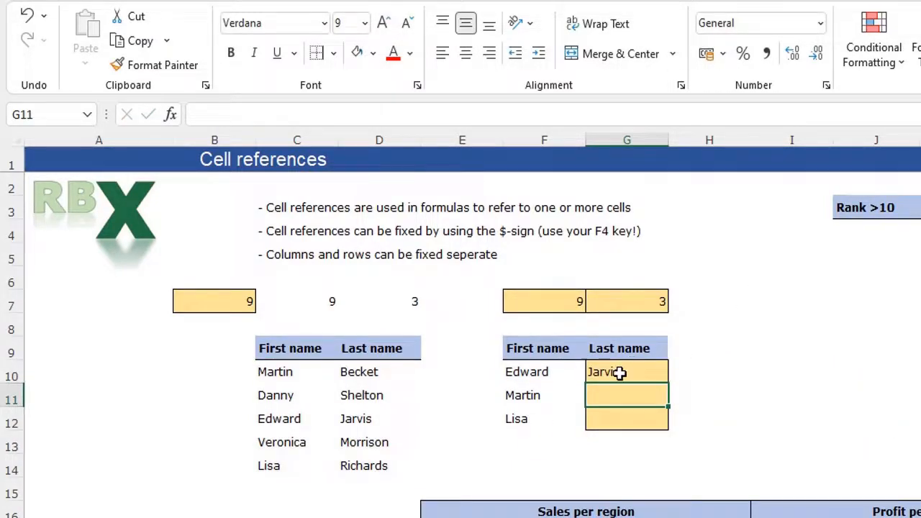
left_click(618, 372)
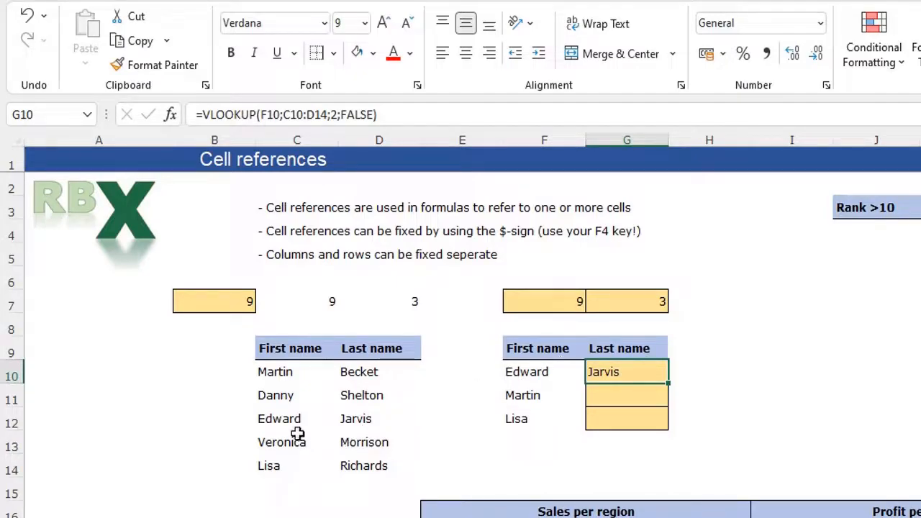
left_click(274, 419)
left_click(374, 418)
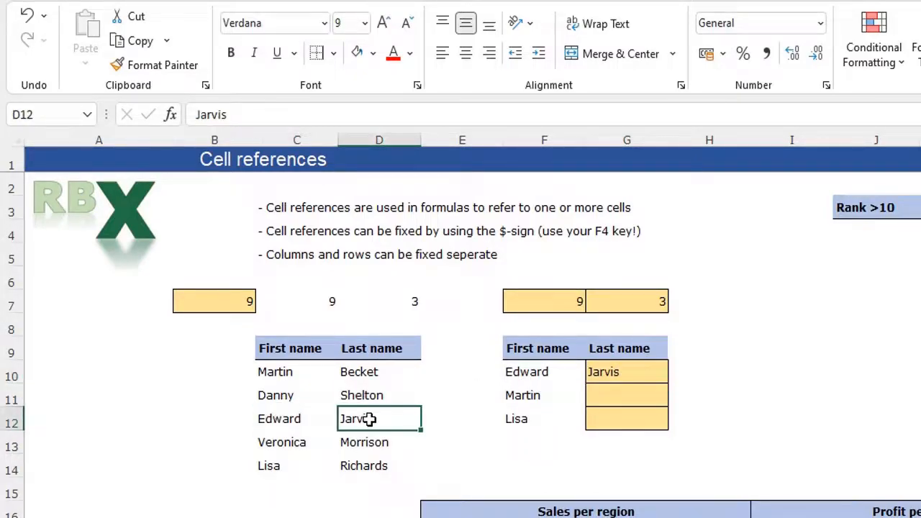
left_click(650, 372)
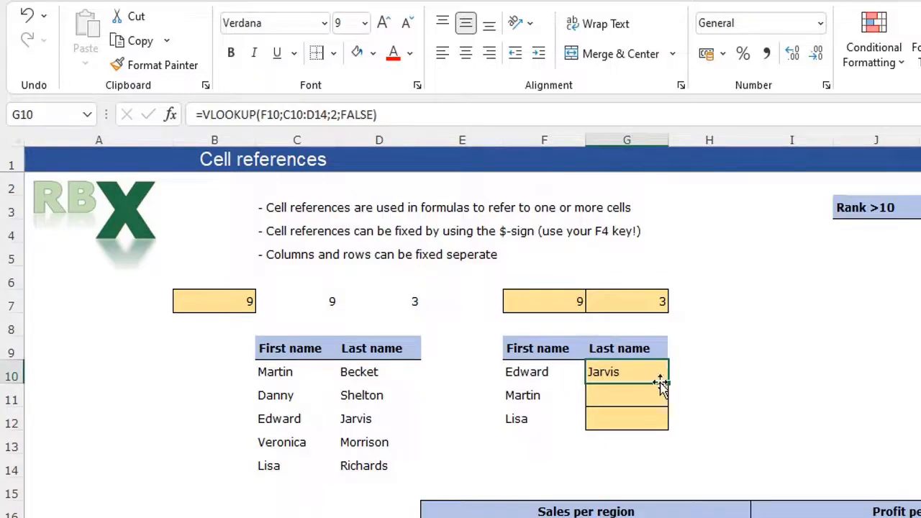
- Fill G10's lookup down to G12, giving #N/A in G11 and Richards in G12
left_click_drag(666, 383, 668, 420)
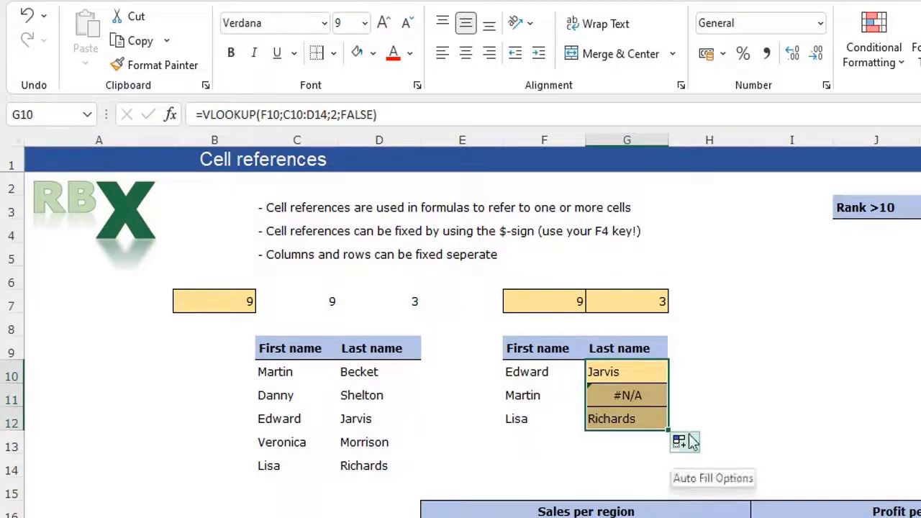
left_click(696, 404)
left_click(637, 396)
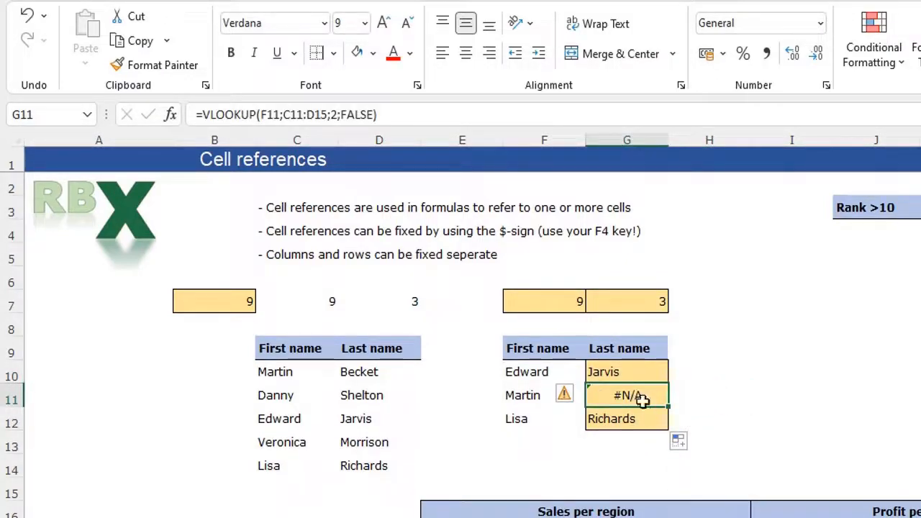
- Inspect G11's formula: Martin (Becket) lies outside its shifted C11:D15 range
left_click(536, 399)
left_click(291, 372)
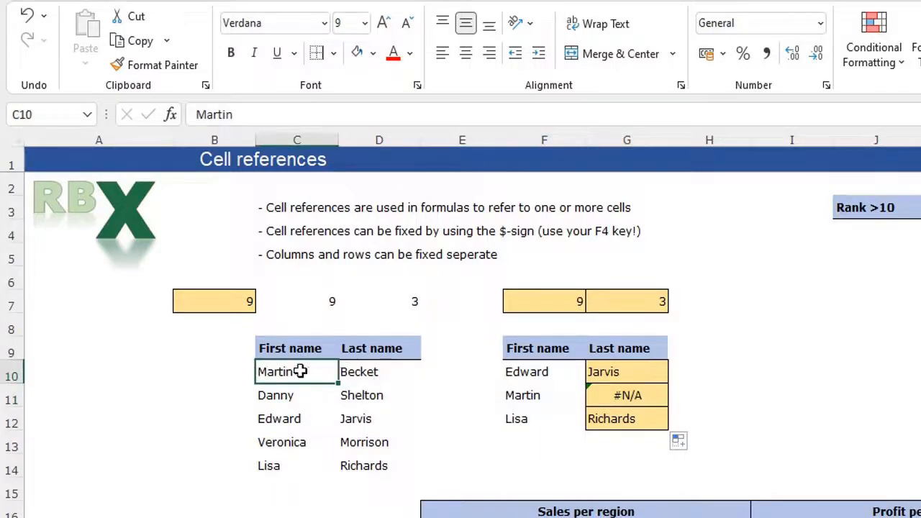
left_click(368, 371)
left_click(618, 392)
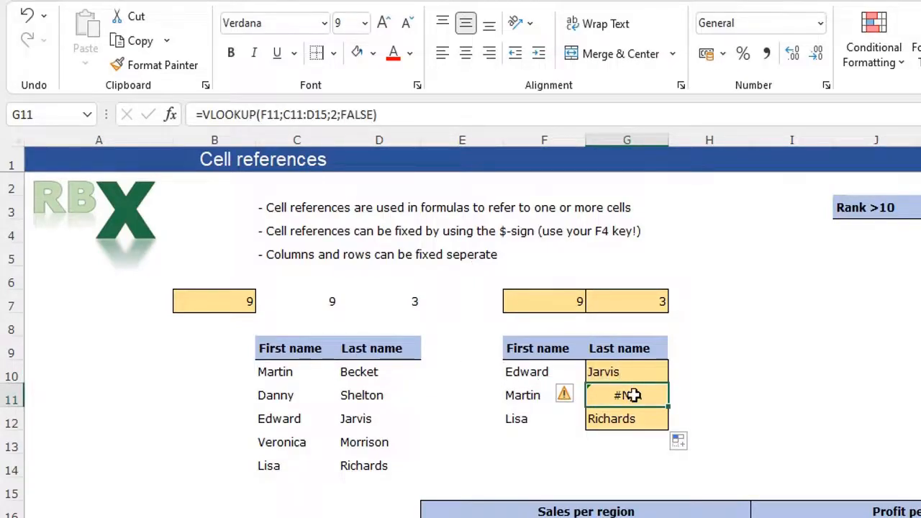
left_click(349, 115)
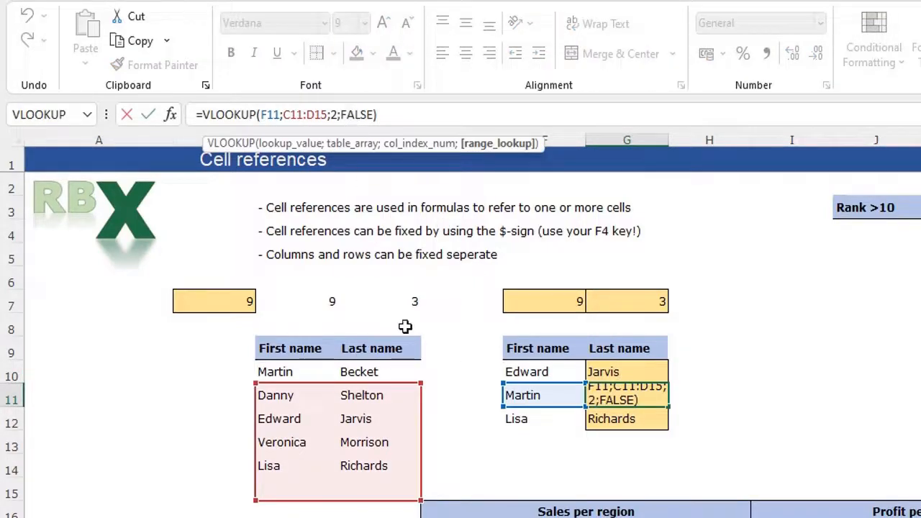
left_click(303, 116)
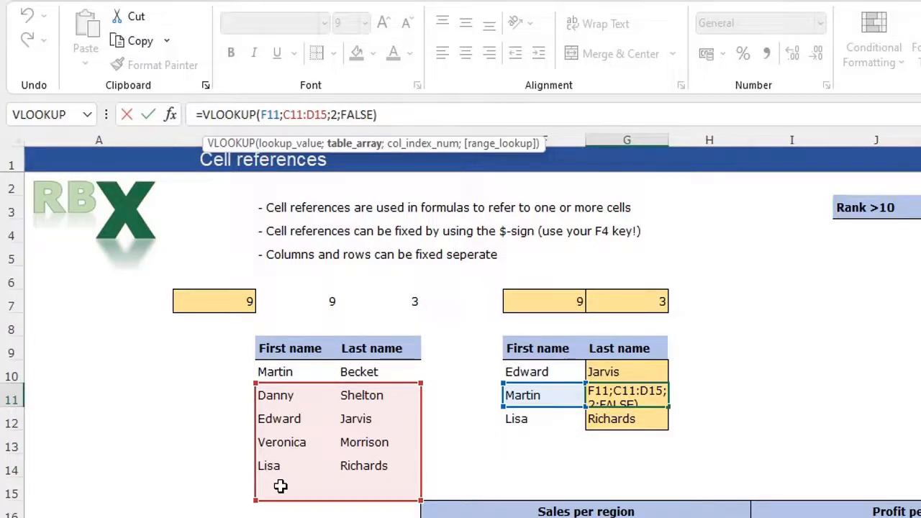
key("Return")
- Lock G10's lookup range as $C$10:$D$14
left_click(636, 370)
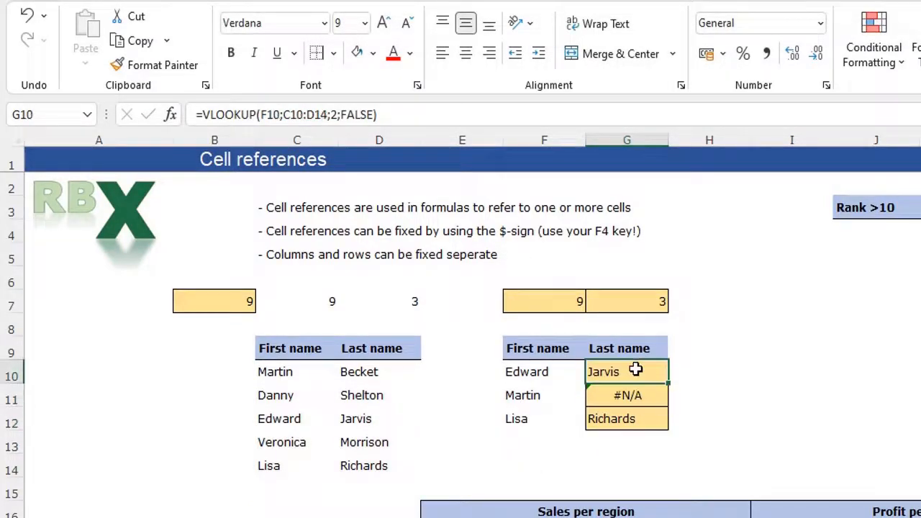
left_click(299, 115)
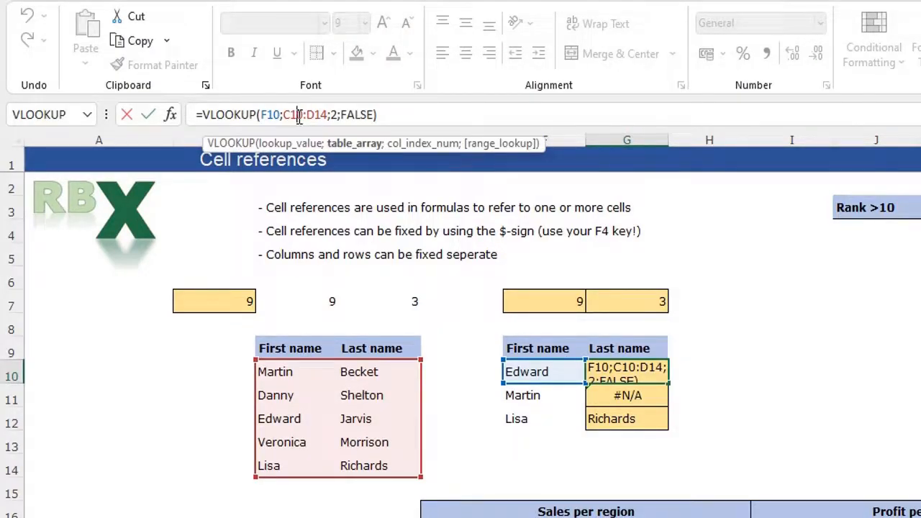
key("F4")
left_click(328, 114)
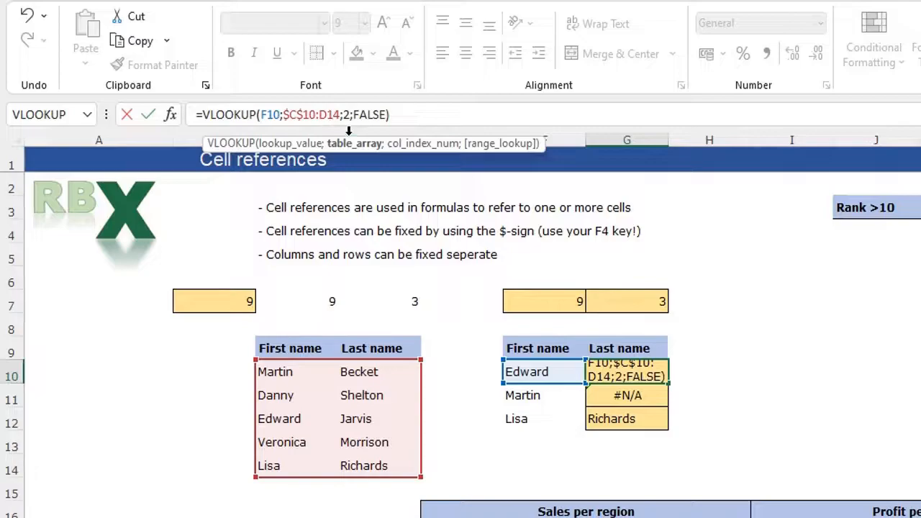
key("F4")
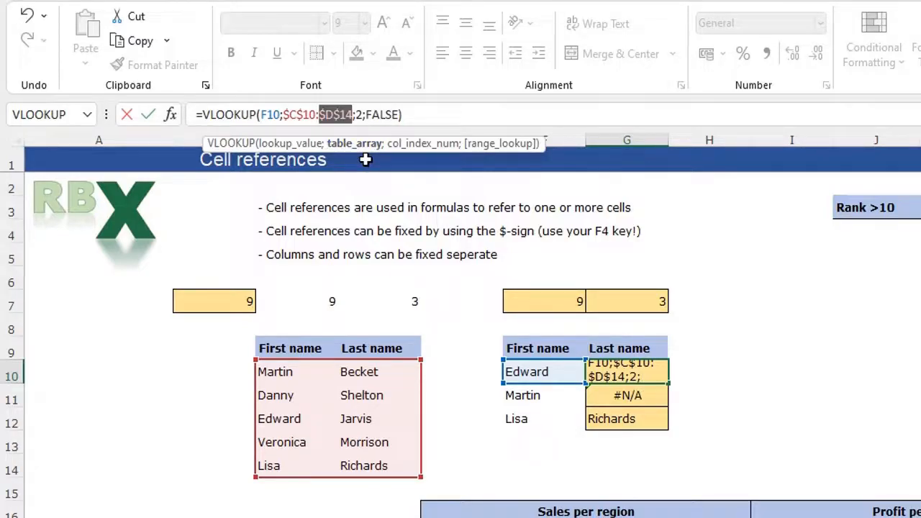
key("Return")
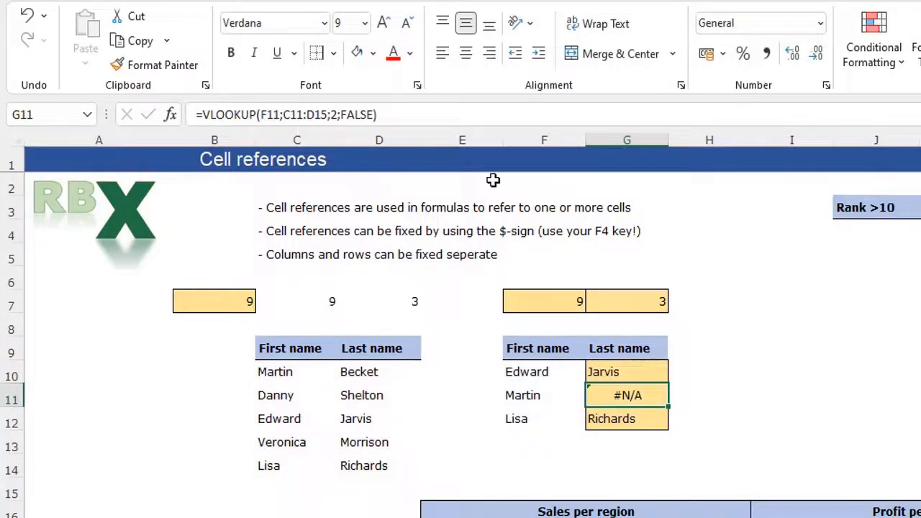
left_click(663, 375)
left_click_drag(668, 384, 668, 430)
left_click(637, 398)
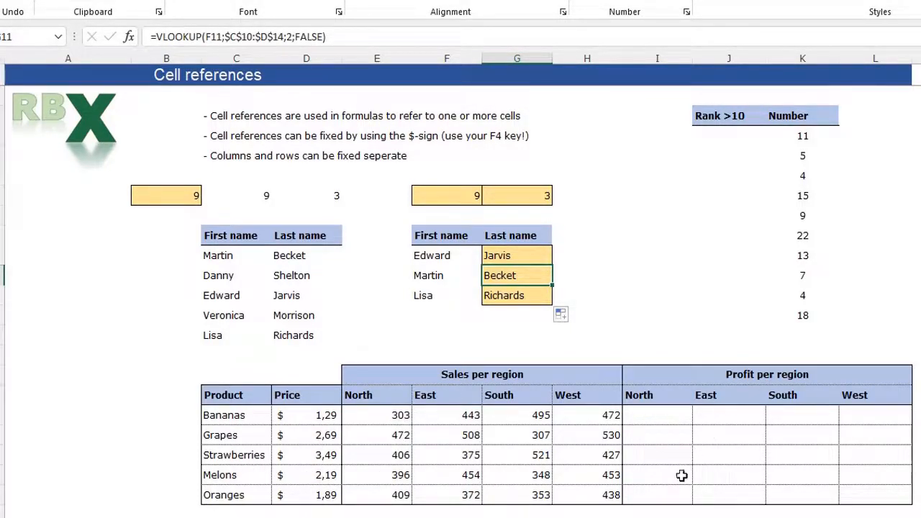
- Enter =D18*E18 in I18 for Bananas' North profit ($ 390,87)
left_click(658, 415)
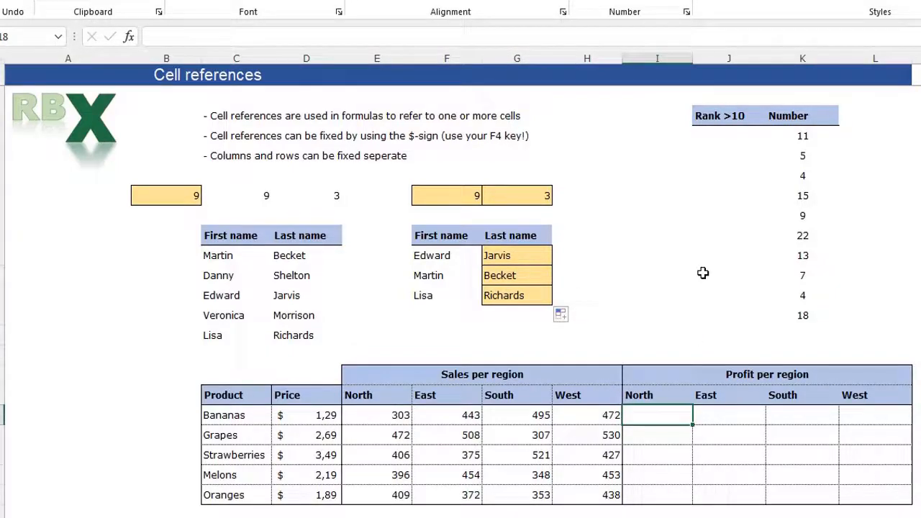
type("=")
key("Left")
key("Left")
key("Left")
key("Left")
key("Left")
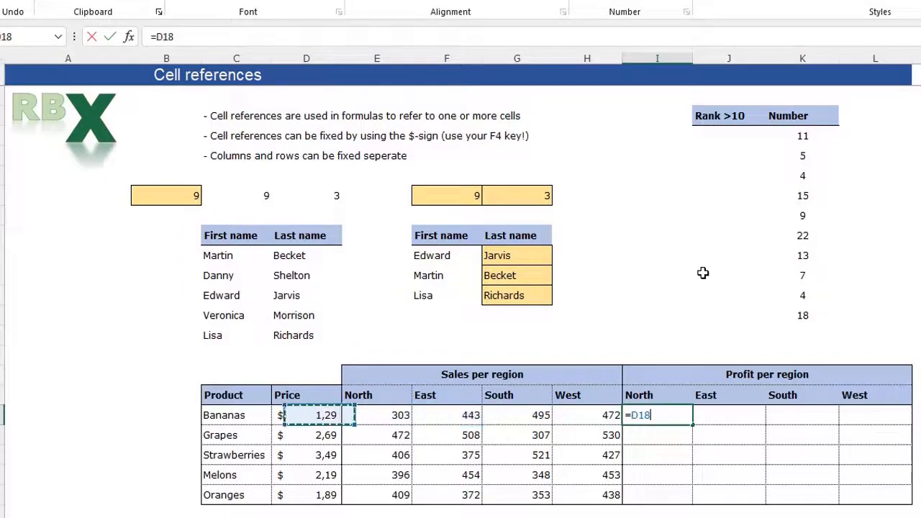
type("*")
key("Left")
key("Left")
key("Left")
key("Left")
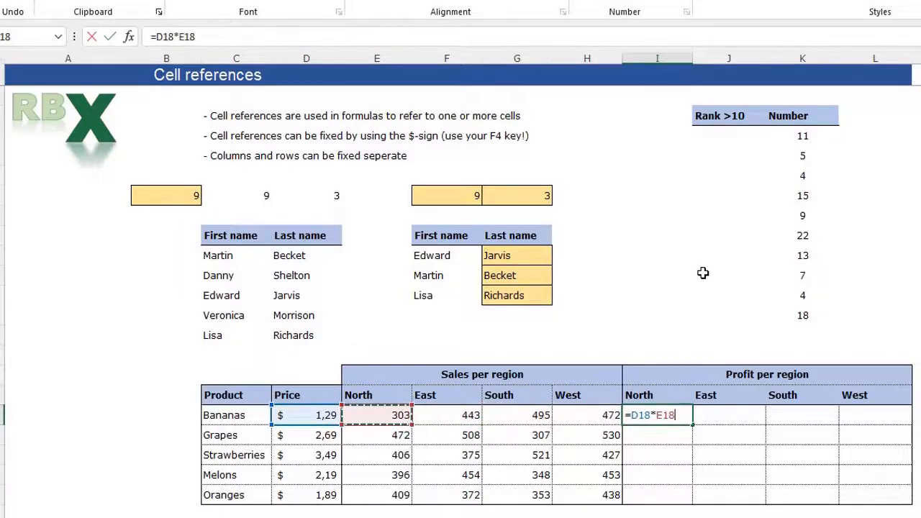
key("Return")
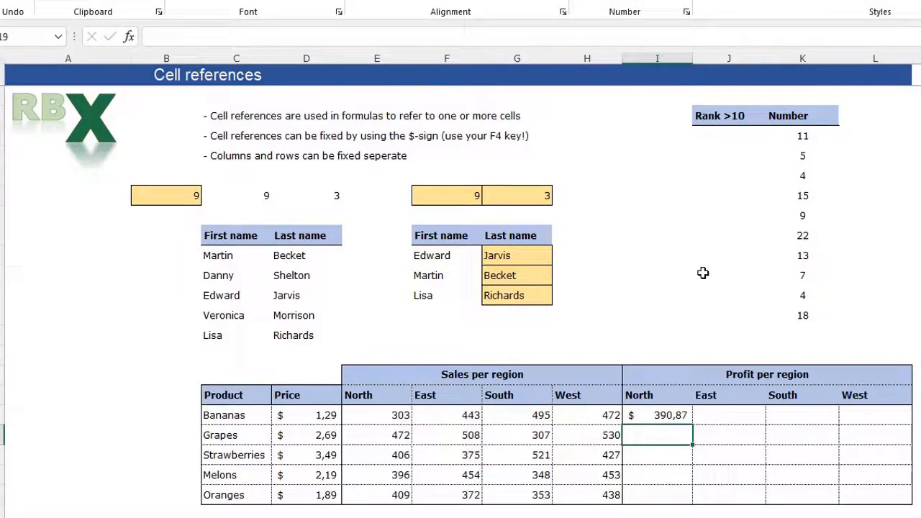
- Fill I18 across to L18, yielding inflated profits like $233.640,00
left_click(666, 419)
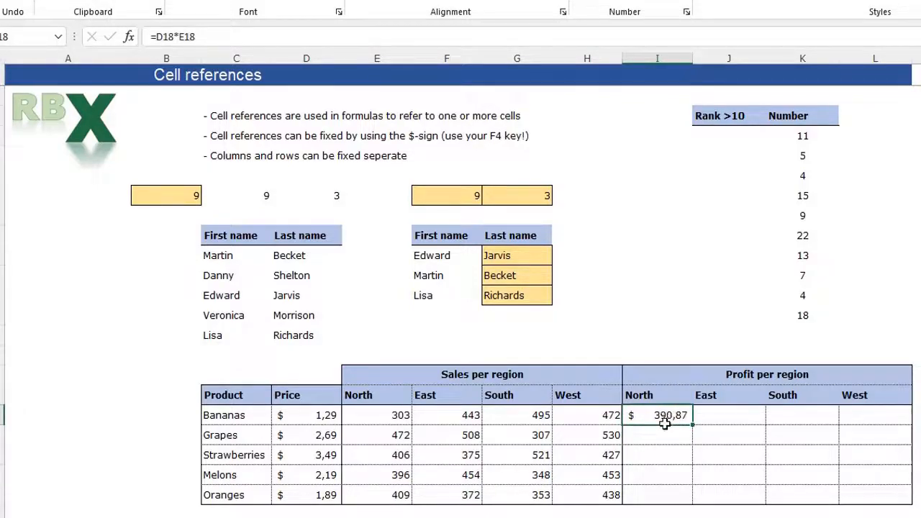
left_click_drag(700, 424, 885, 431)
left_click(798, 464)
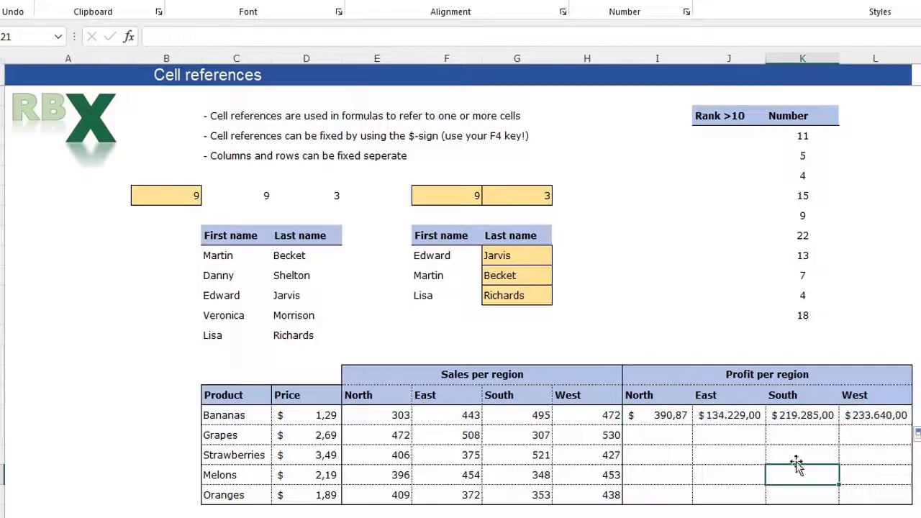
left_click(720, 416)
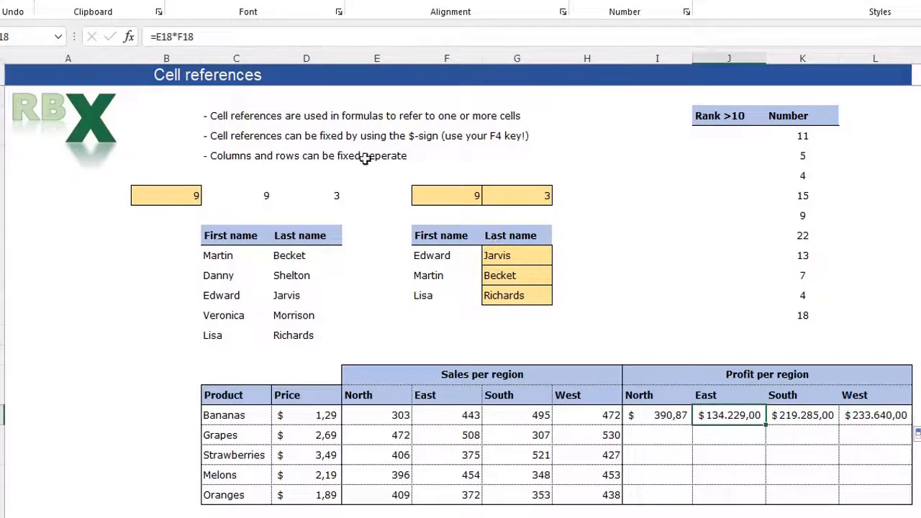
- Change the North profit formula in I18 to =$D$18*E18
left_click(181, 36)
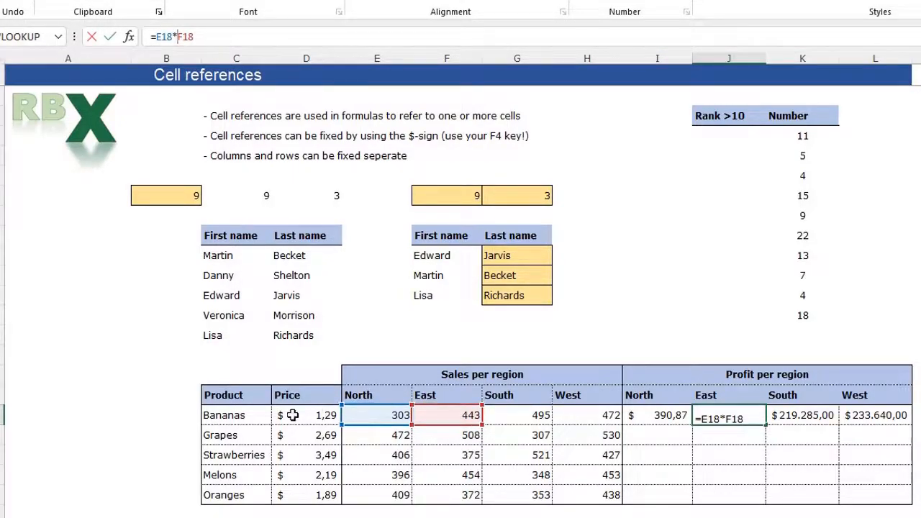
key("Return")
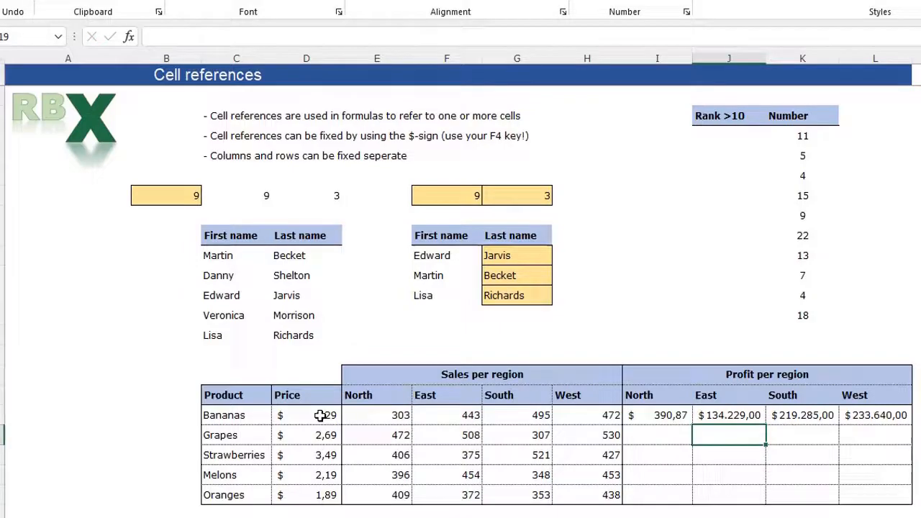
left_click(655, 414)
double_click(677, 420)
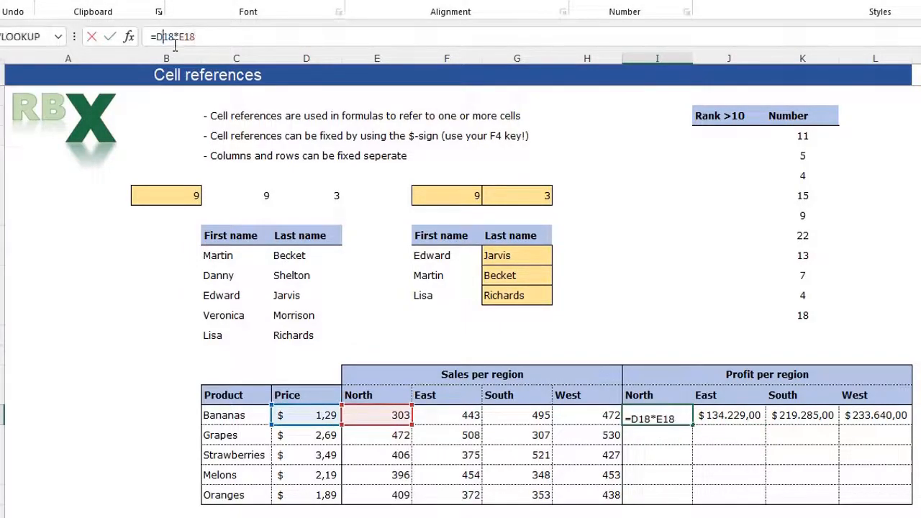
key("F4")
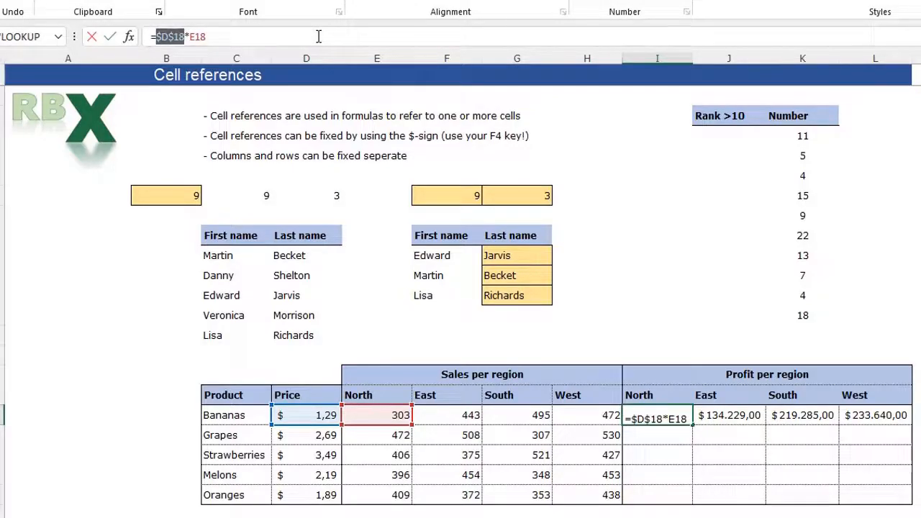
key("Return")
- Fill I18:L22 from it, so J20 becomes =$D$18*F20 using Bananas' price
left_click(666, 419)
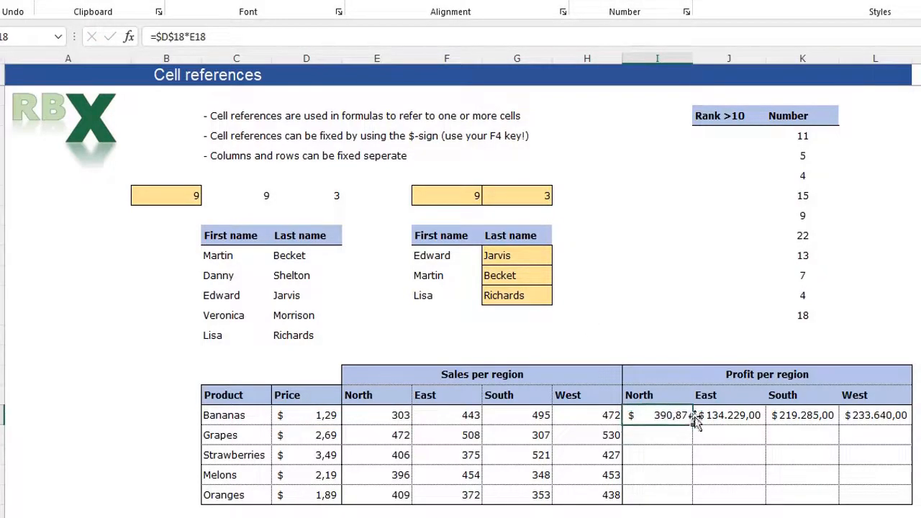
left_click_drag(692, 425, 892, 426)
left_click(802, 475)
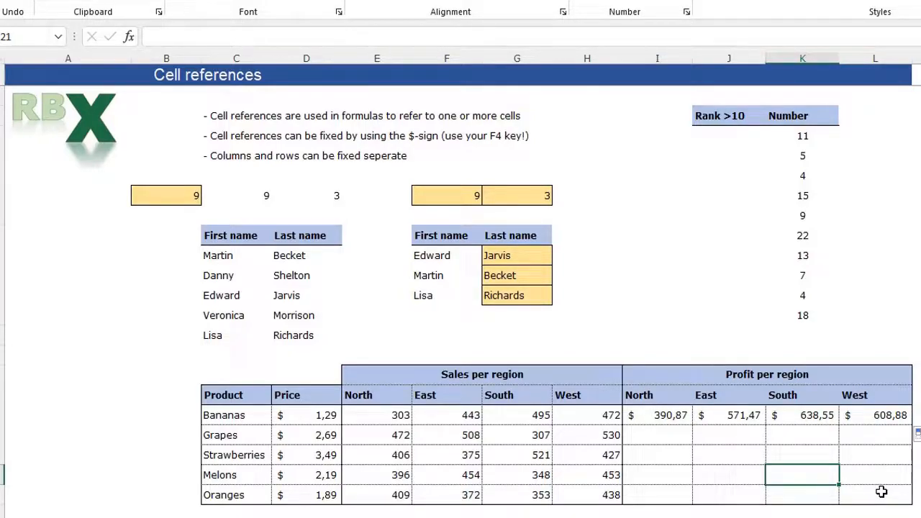
left_click_drag(673, 416, 910, 497)
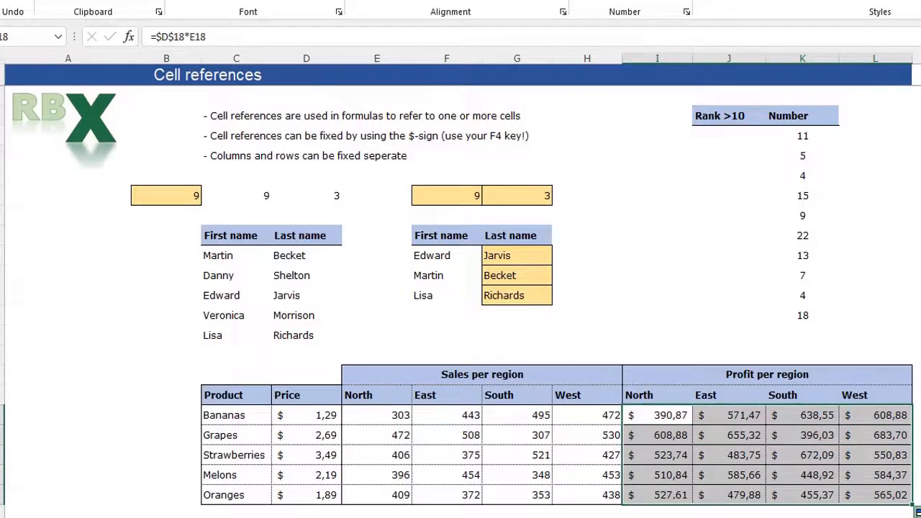
left_click(736, 457)
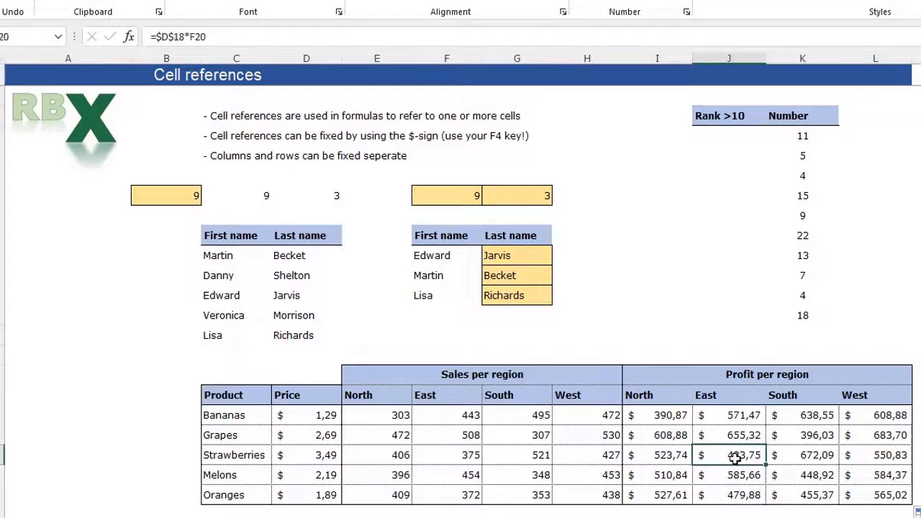
- Change I18 to =$D18*E18 and refill it across to L18 and down to row 22
left_click(183, 36)
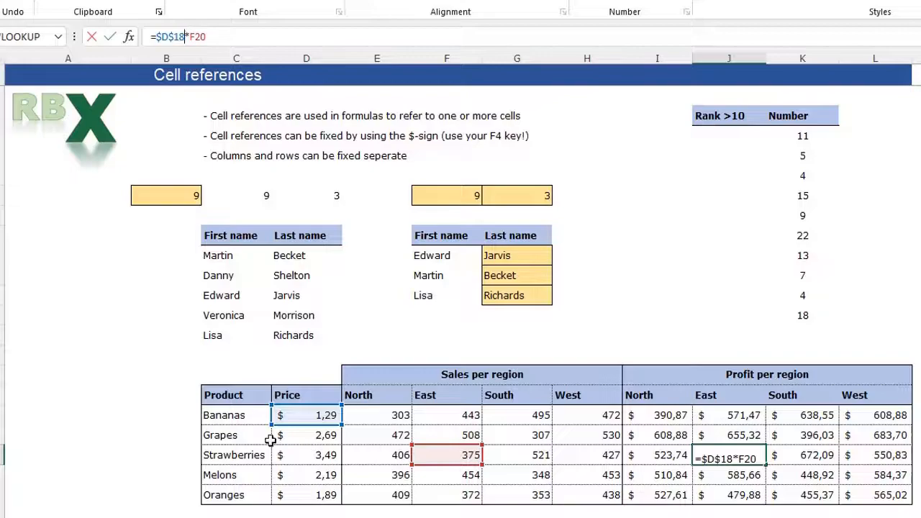
key("Return")
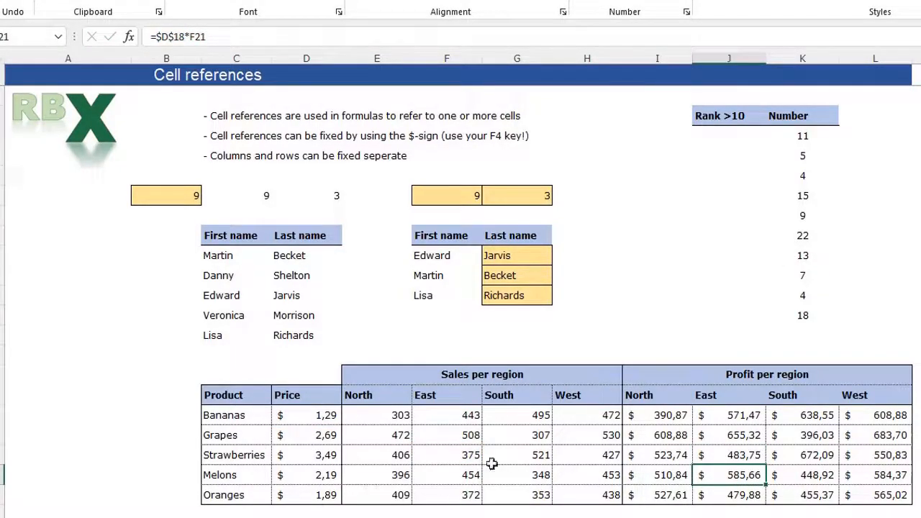
left_click(654, 421)
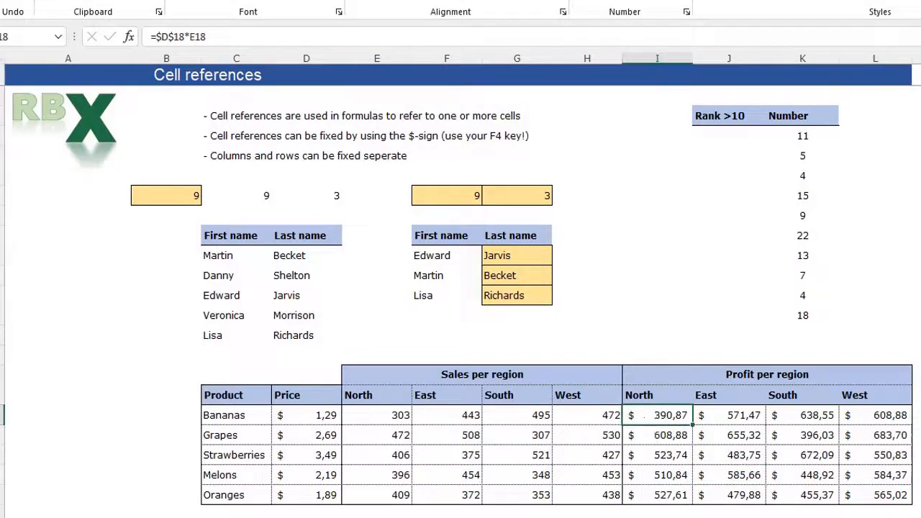
left_click(159, 36)
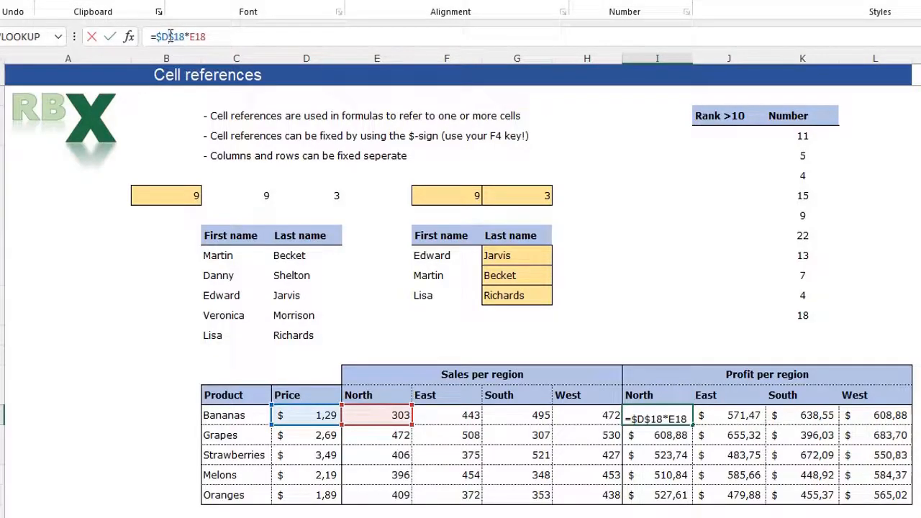
key("F4")
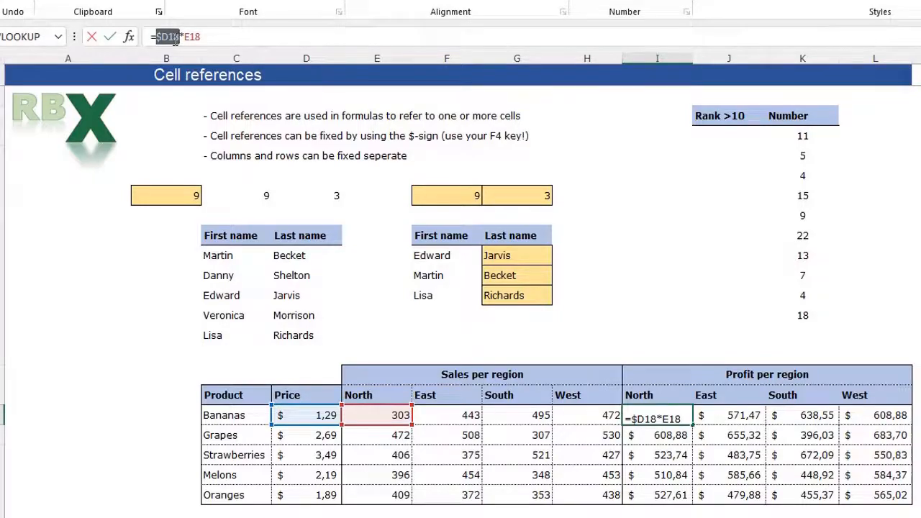
key("Return")
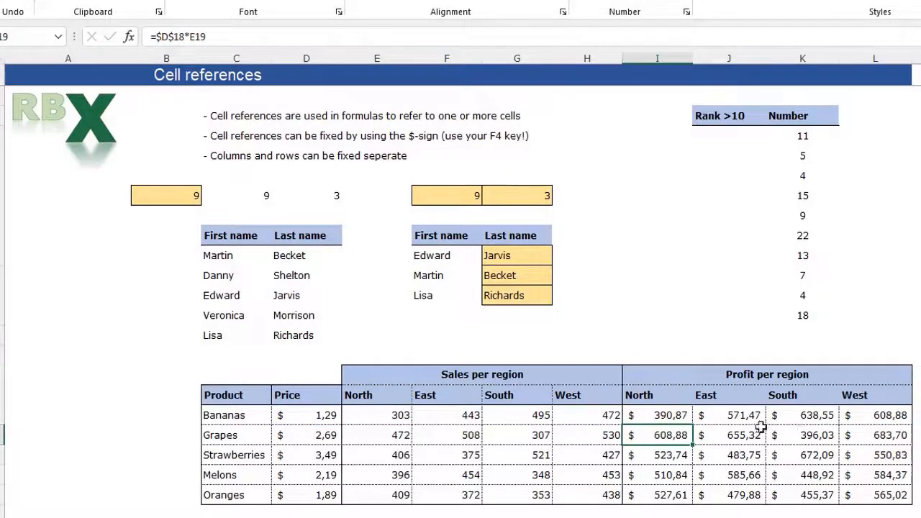
left_click(684, 418)
left_click_drag(693, 426, 912, 506)
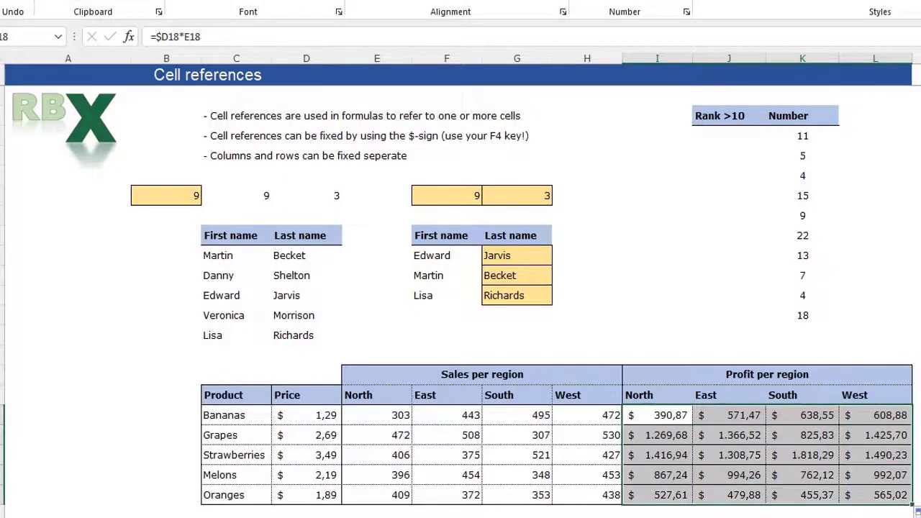
left_click(738, 456)
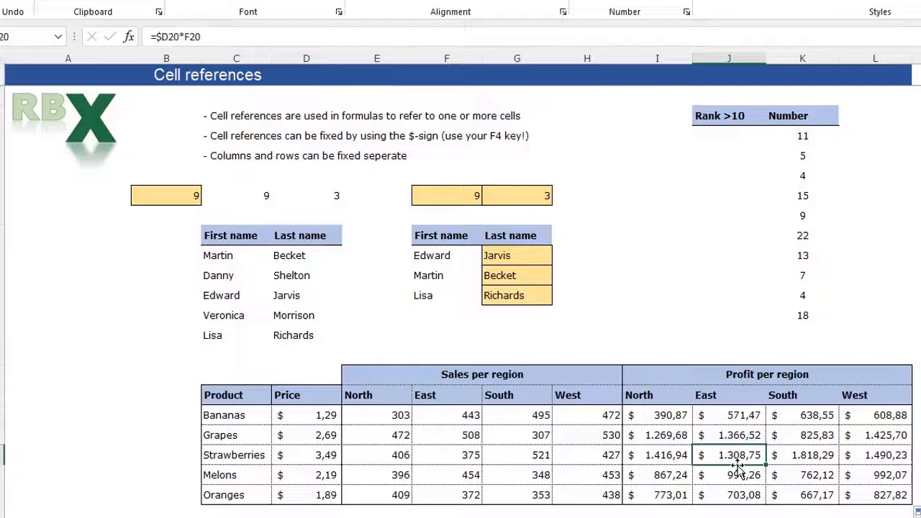
left_click(180, 36)
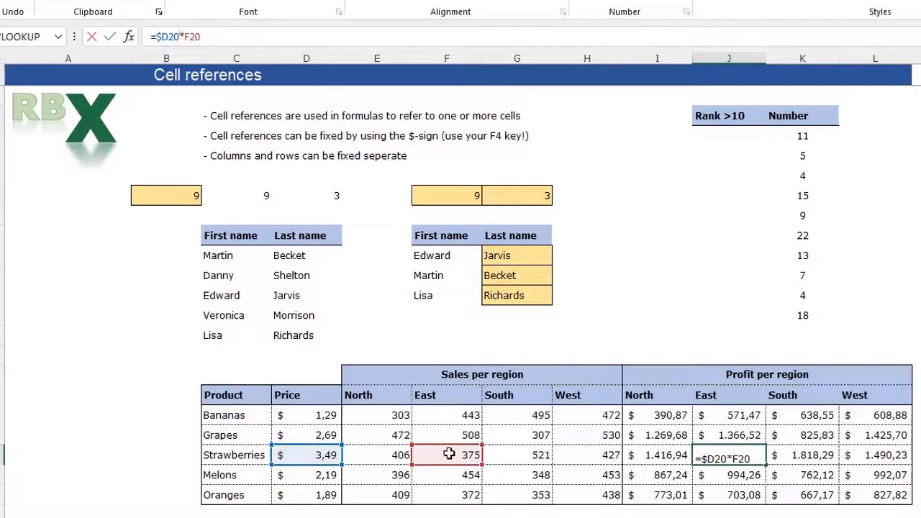
key("Return")
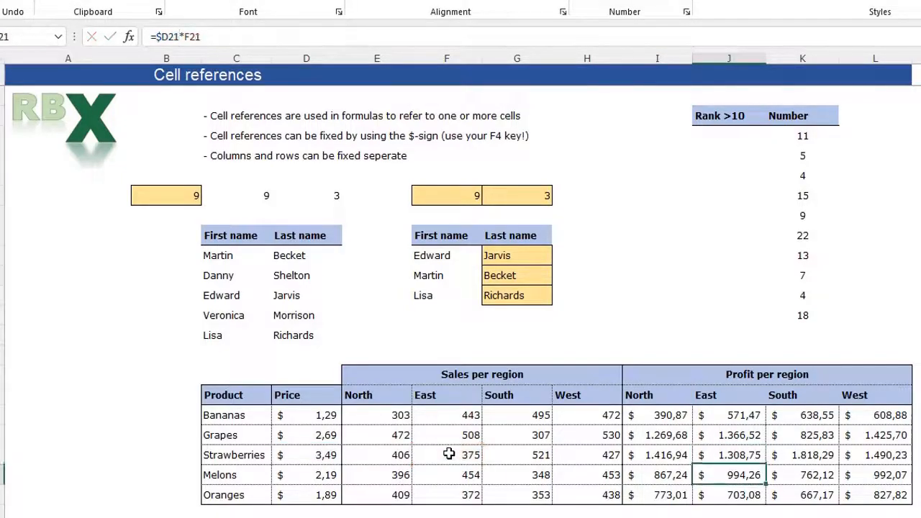
left_click(646, 415)
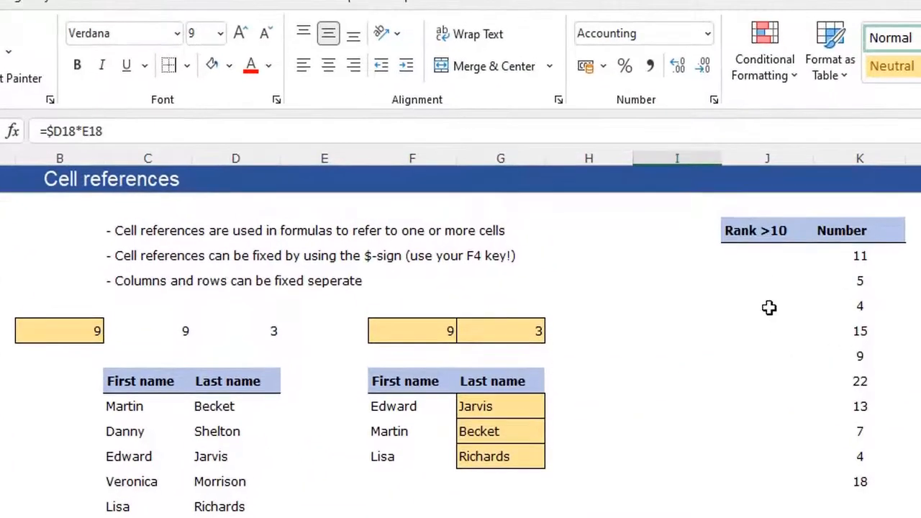
left_click(756, 257)
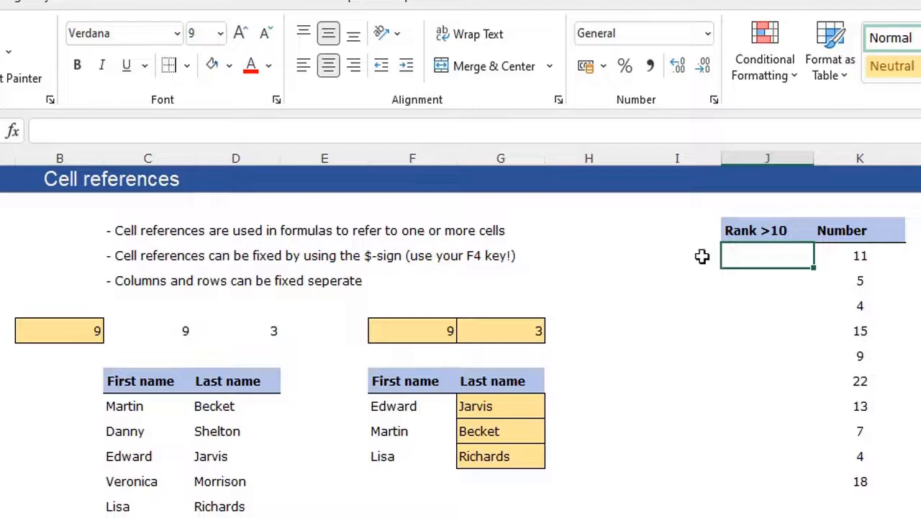
type("1")
key("Return")
key("Return")
key("Return")
type("2")
key("Return")
key("Return")
type("3")
key("Return")
type("4")
key("Return")
key("Return")
key("Return")
type("5")
key("Return")
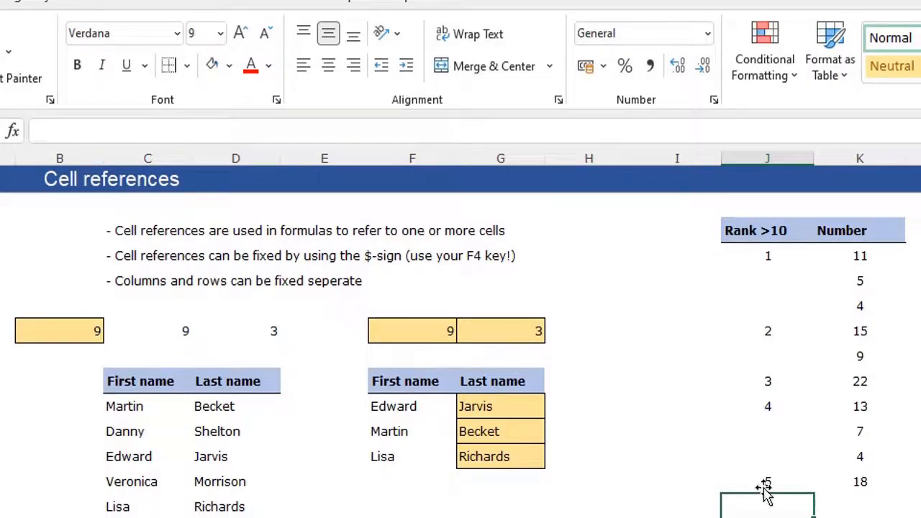
left_click_drag(766, 483, 754, 254)
key("Delete")
left_click(756, 253)
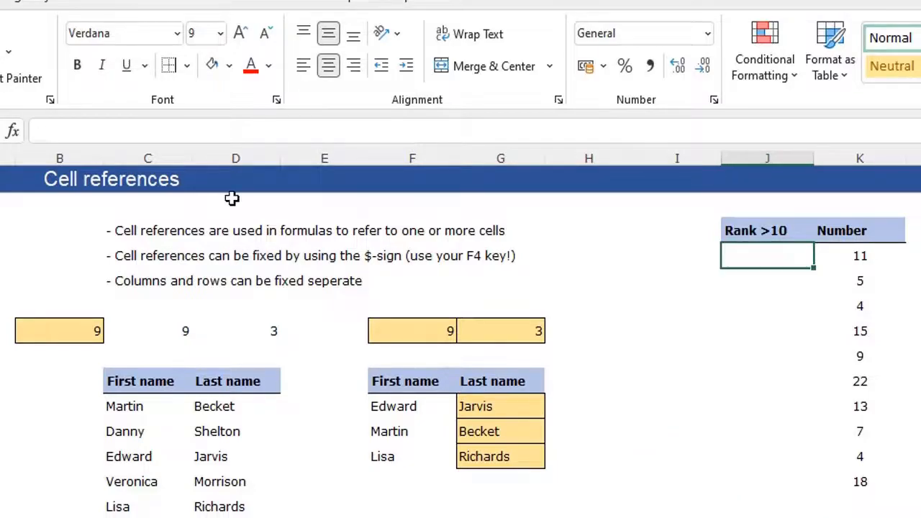
- Enter =IF(K4>10;COUNTIF(K3:K4;">10");"") in J4 so it shows rank 1 beside 11
type("=IF")
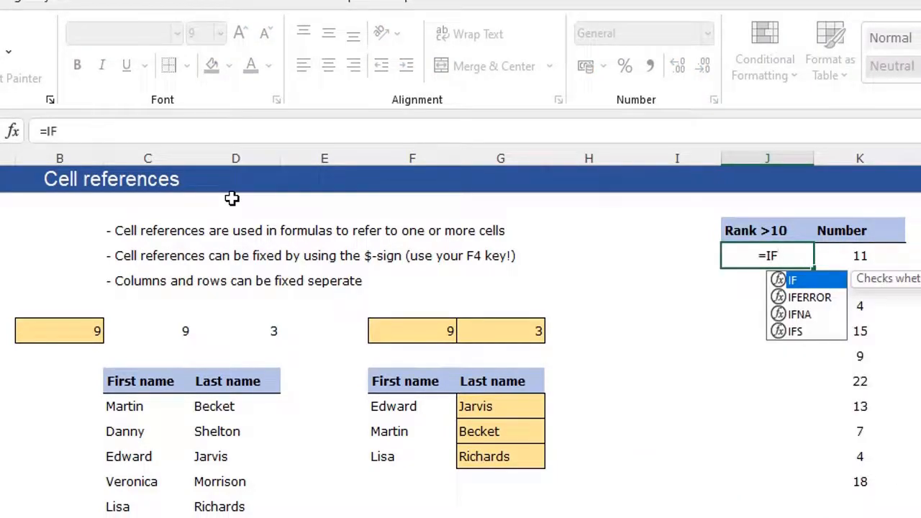
type("(K4")
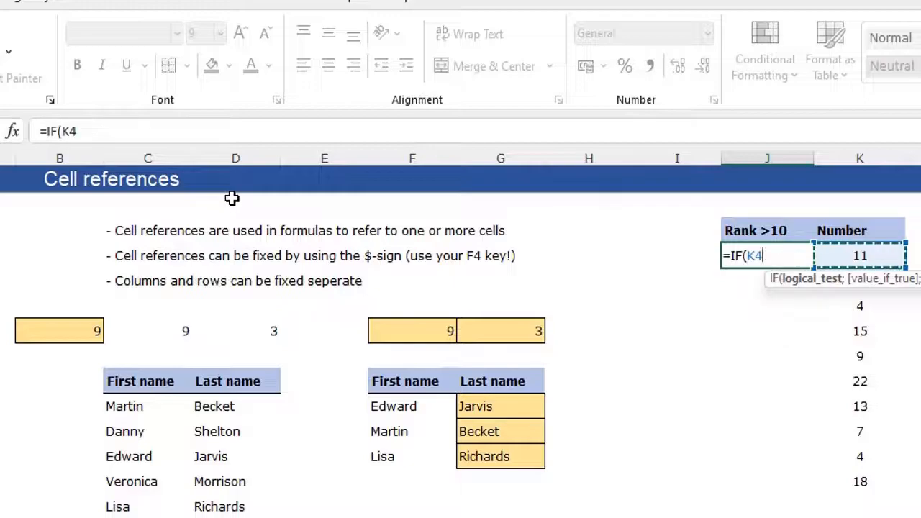
type(">10;C")
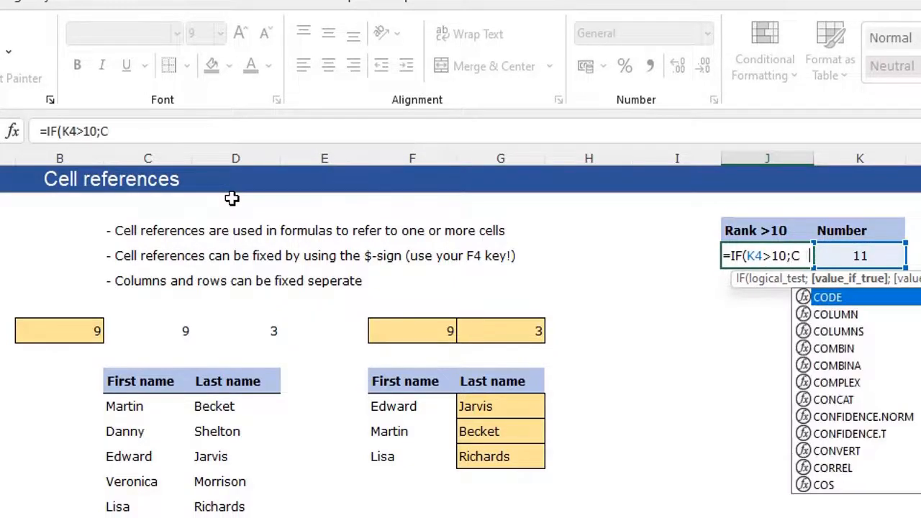
type("OUNTIF(")
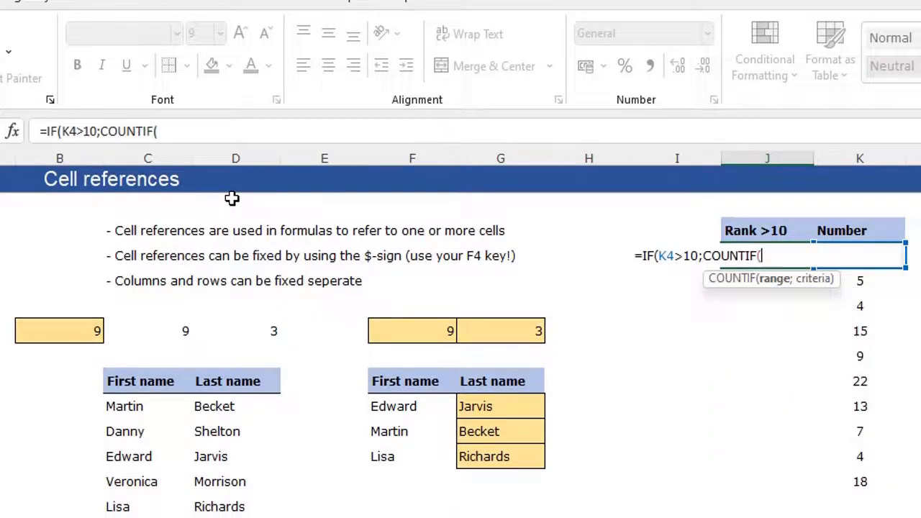
key("Up")
key("Right")
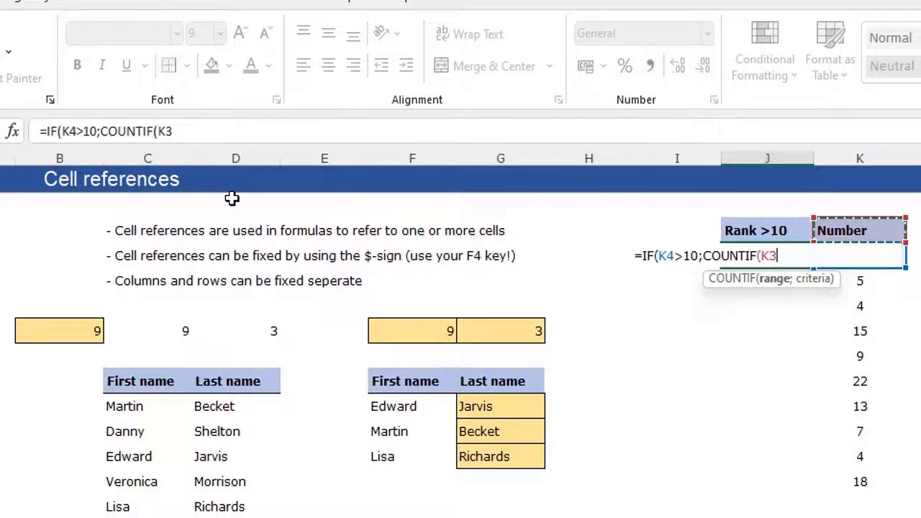
key("shift+Down")
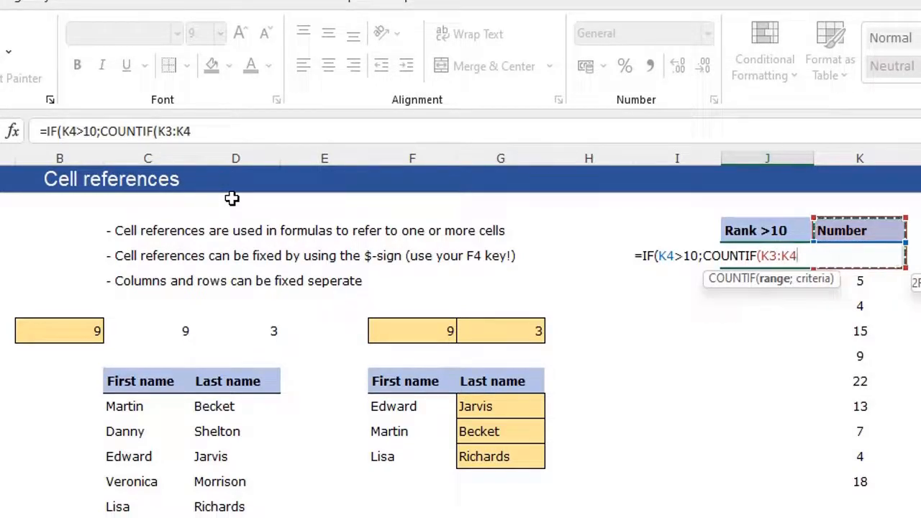
type(";")
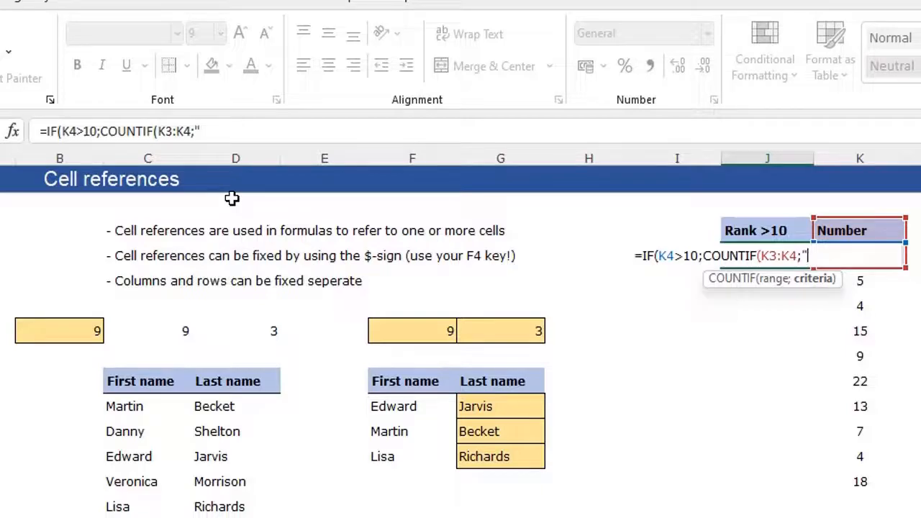
type("\">10\");")
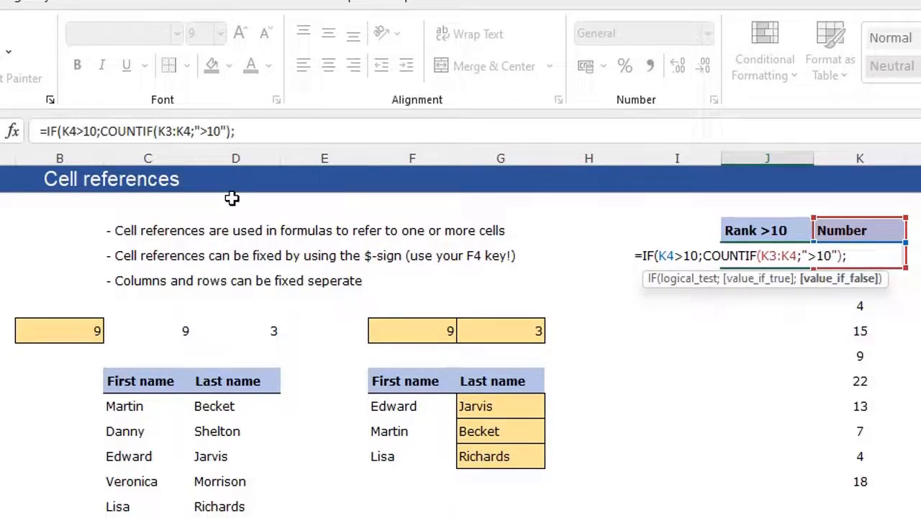
type(" \")")
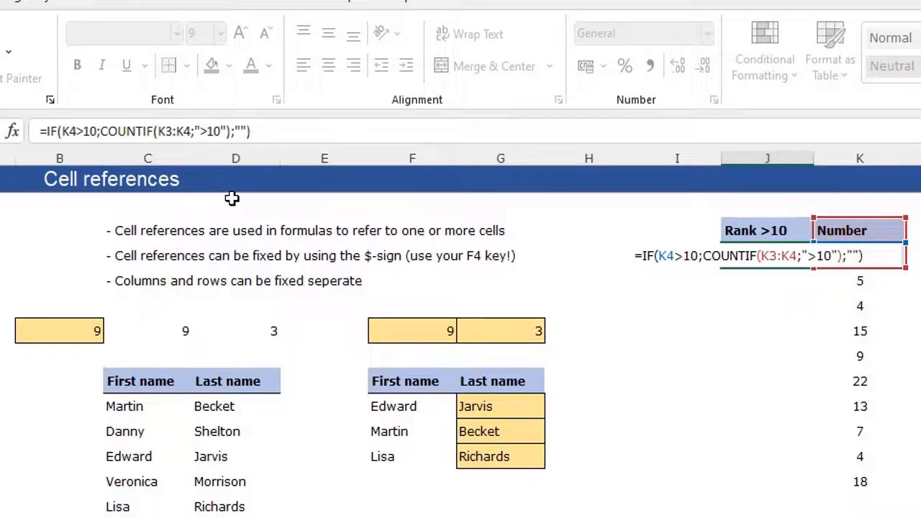
key("Return")
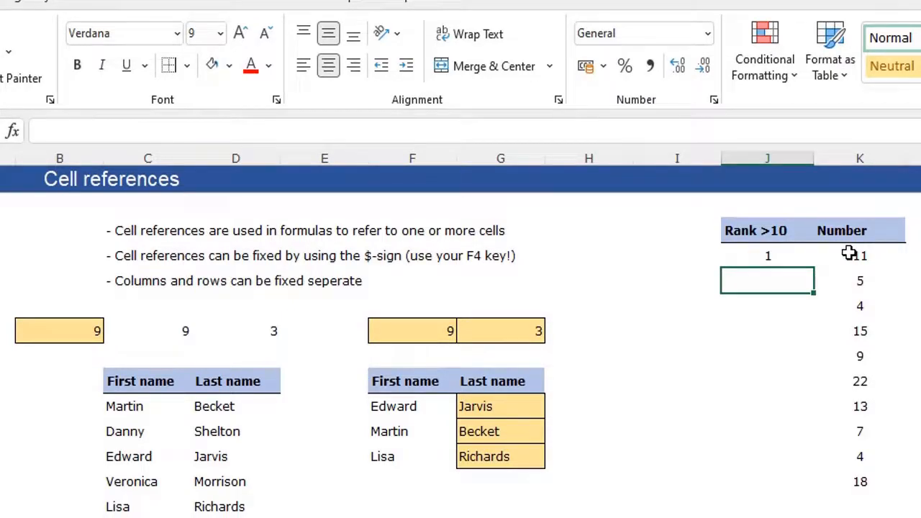
- Fill J4 down to J13 and inspect the shifted K6:K7 range beside 15 and 22
left_click(798, 257)
left_click_drag(817, 265, 816, 496)
left_click(774, 373)
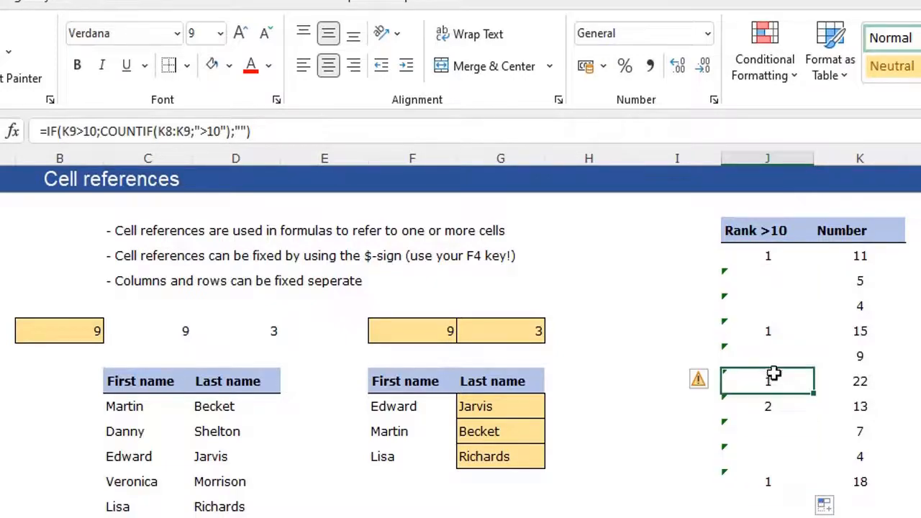
left_click(781, 332)
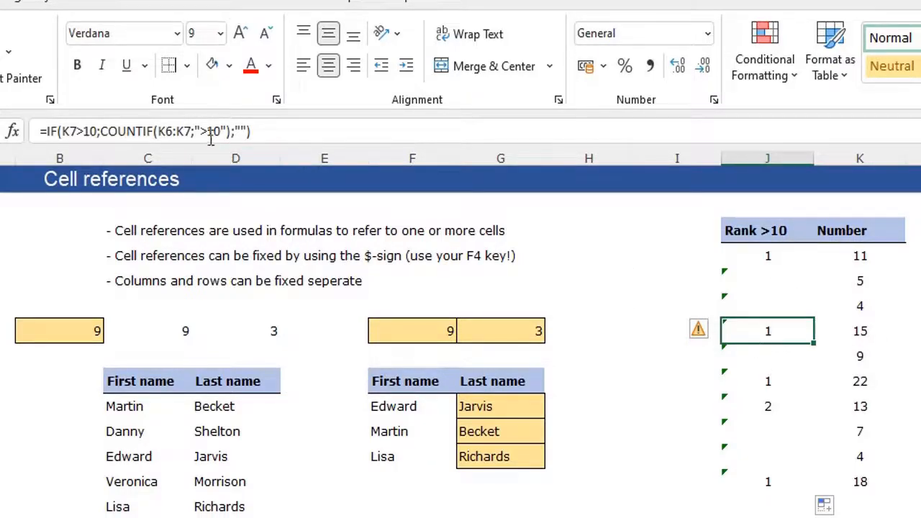
left_click(180, 130)
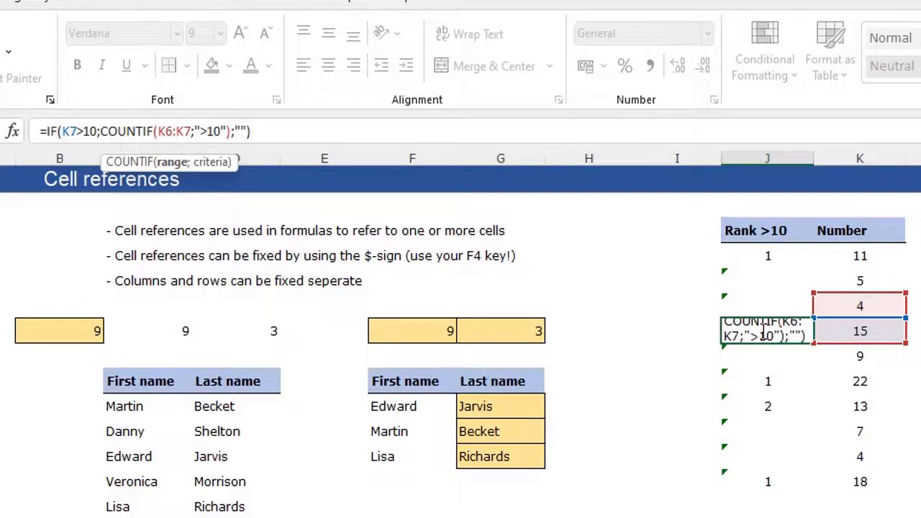
- Change J4's counted range to $K$3:K4 and refill down to J13 for ranks 1 through 5
key("Escape")
key("Up")
key("Up")
key("Up")
key("Up")
key("Down")
left_click(167, 133)
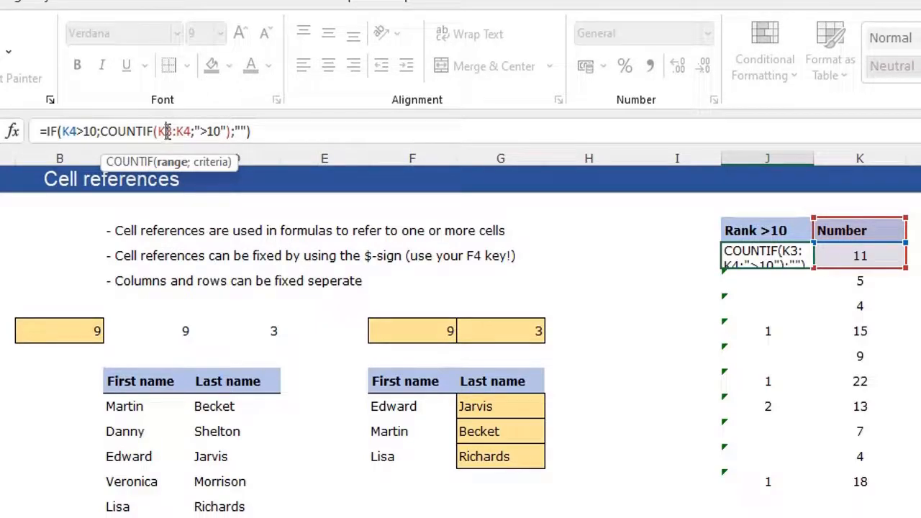
key("F4")
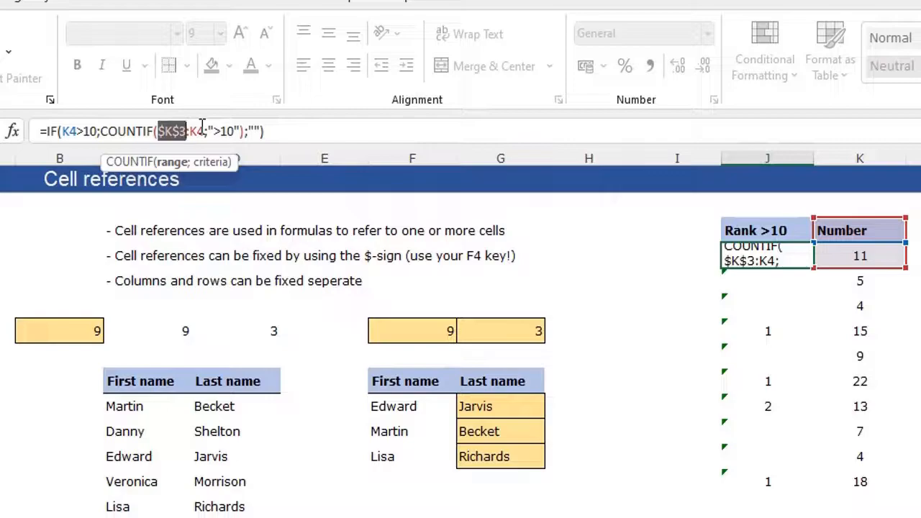
key("Return")
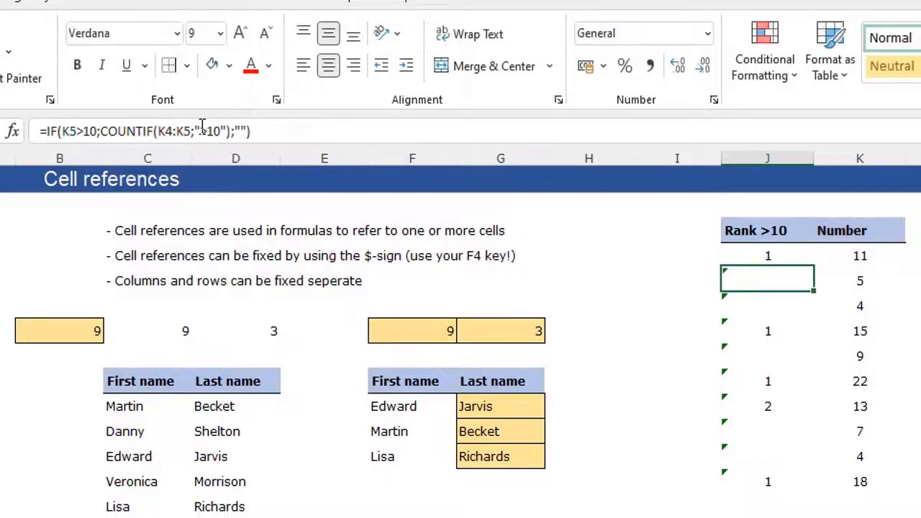
left_click(769, 261)
left_click_drag(815, 269, 740, 483)
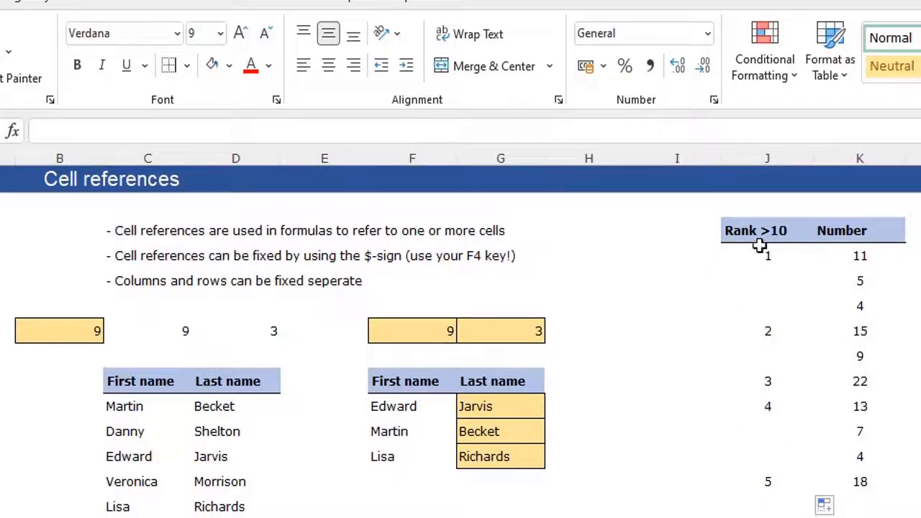